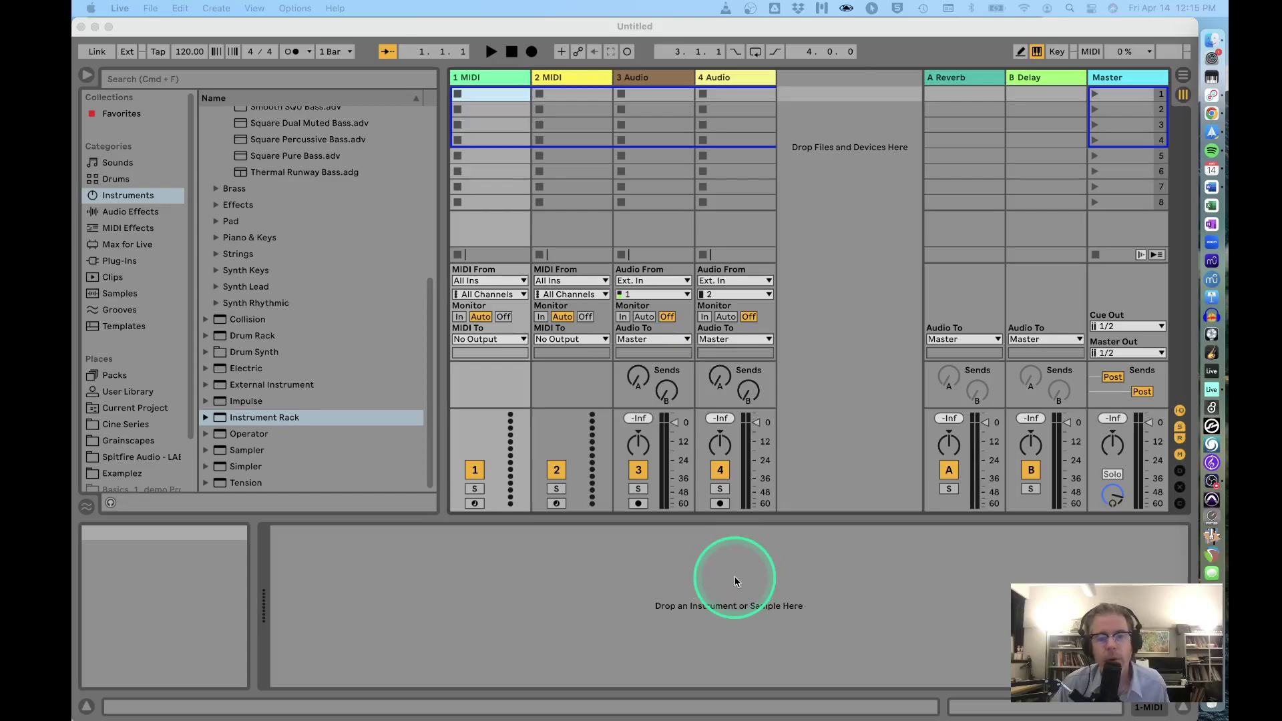
# Switch the Live window to the Arrangement view.
pyautogui.click(874, 236)
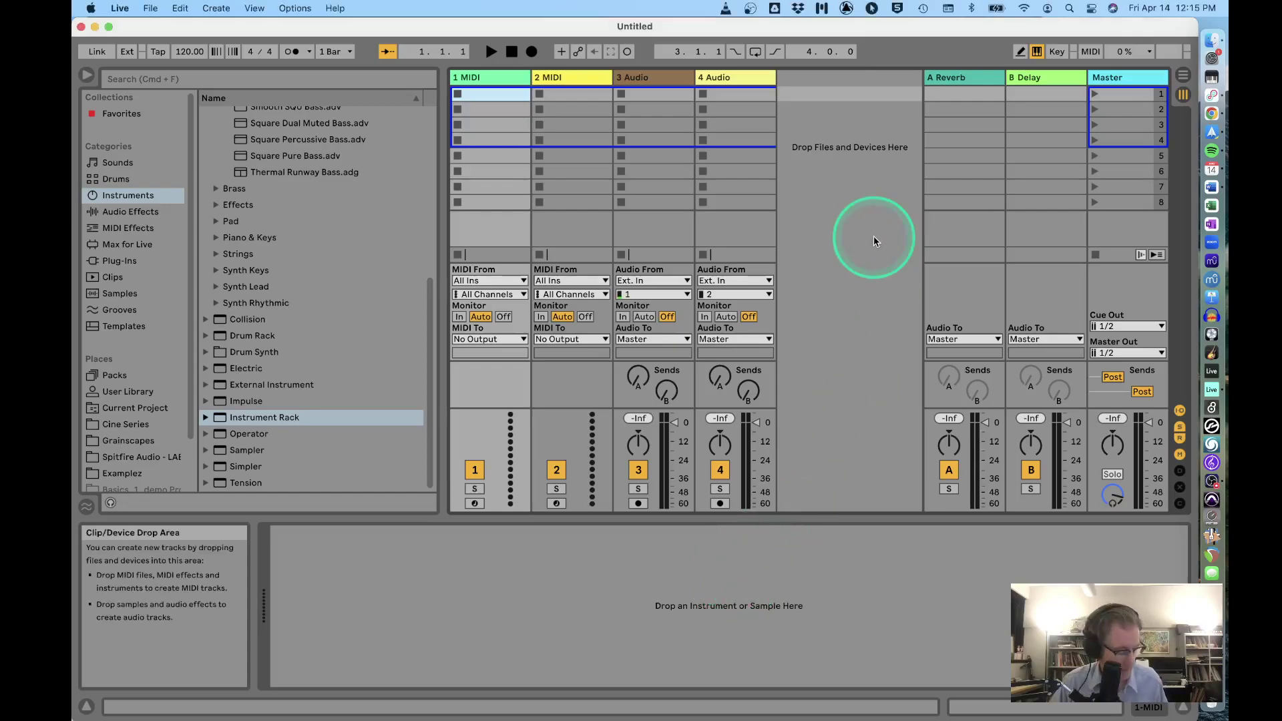
pyautogui.press('Tab')
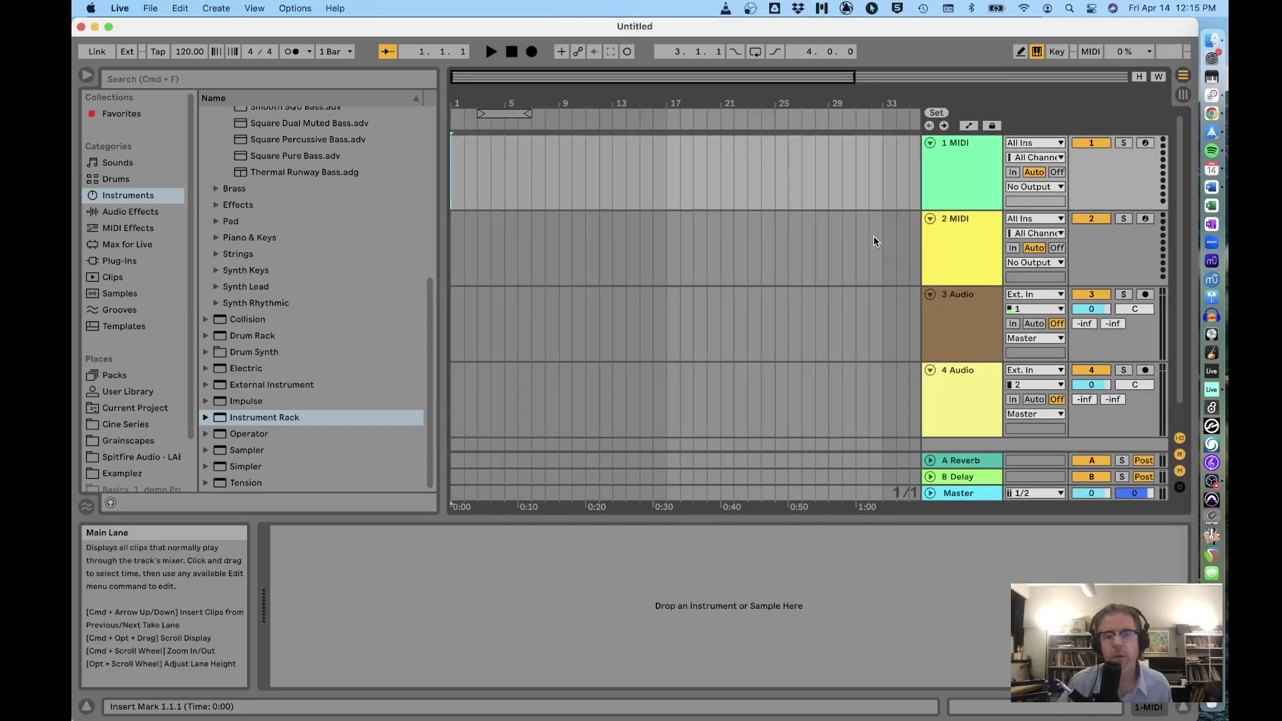
pyautogui.press('Tab')
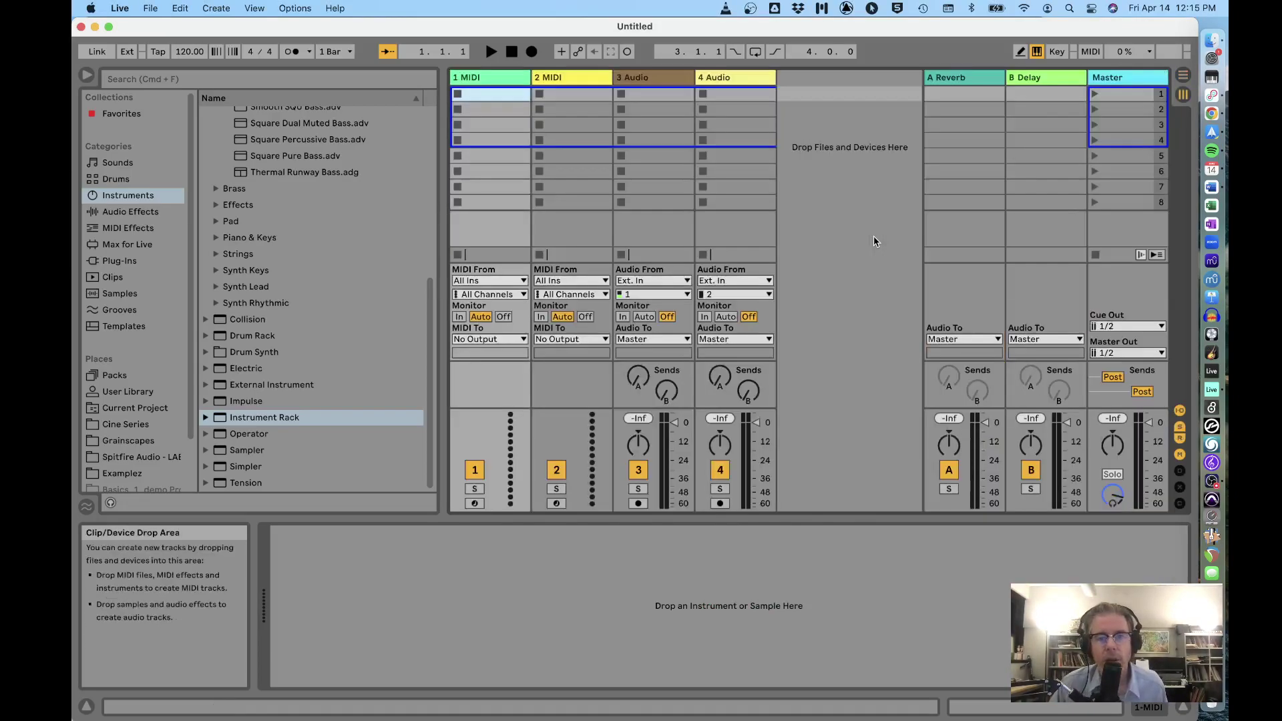
pyautogui.press('Tab')
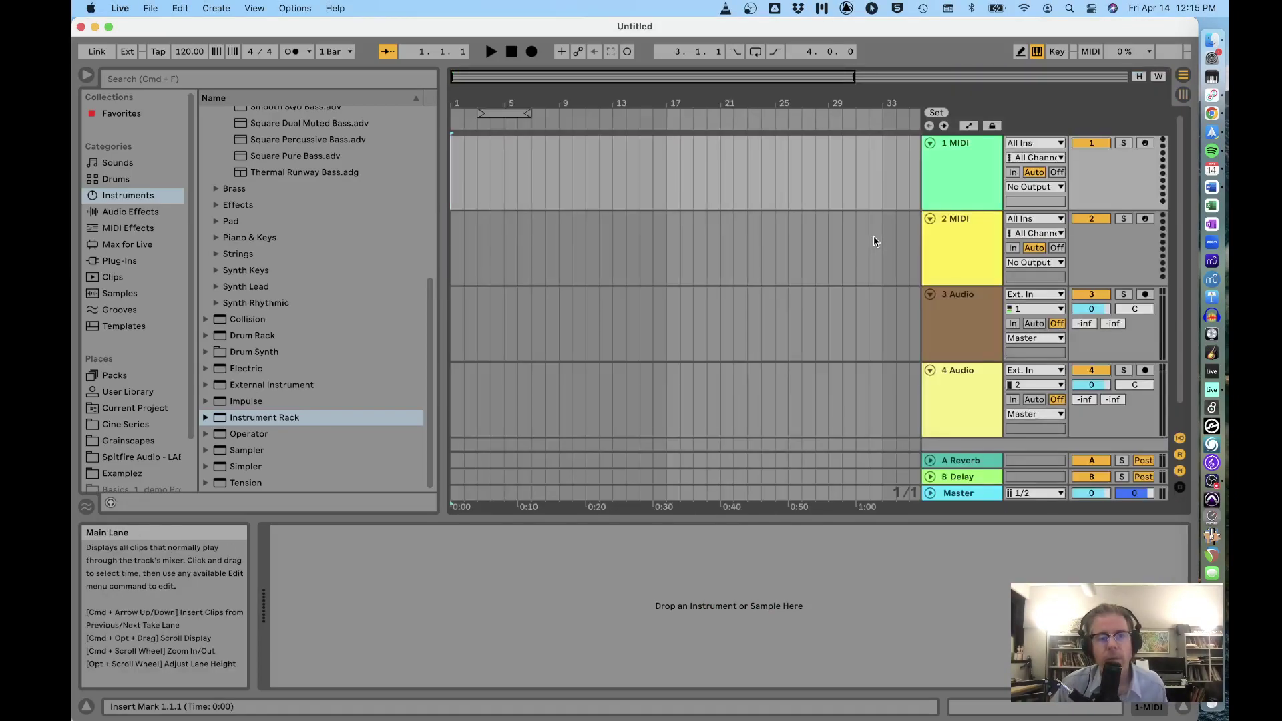
pyautogui.press('Tab')
pyautogui.press('Tab')
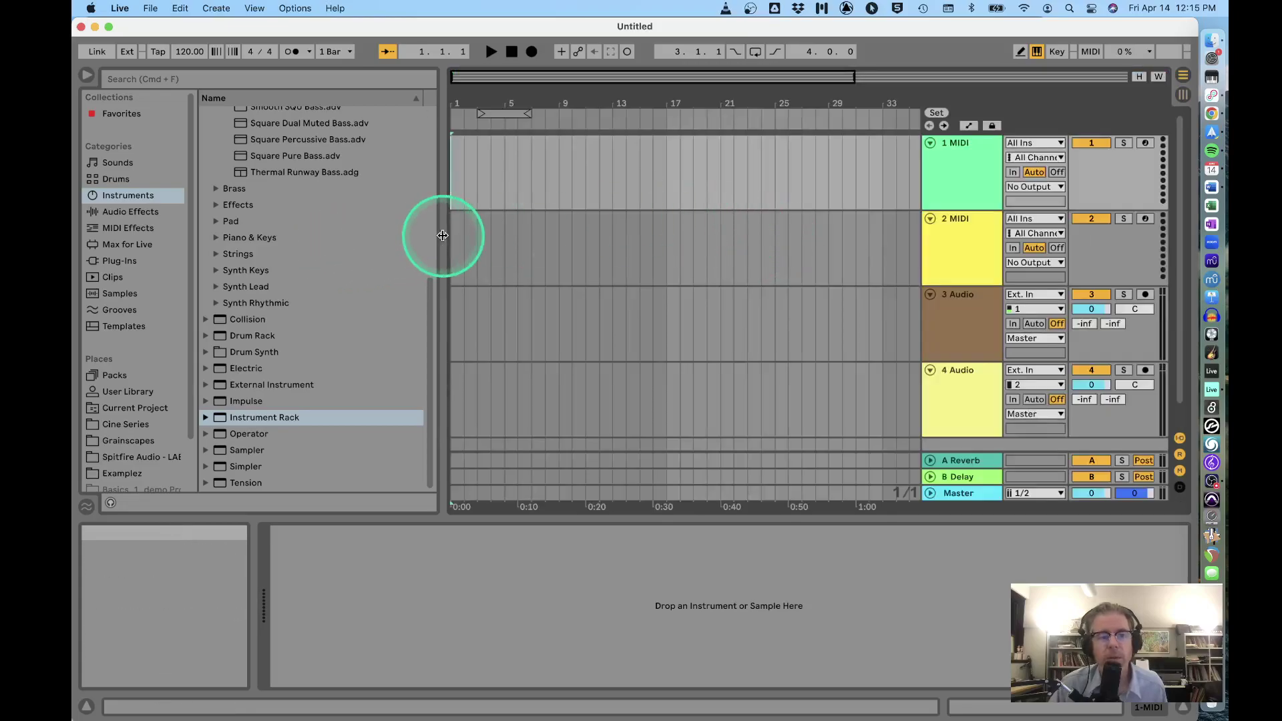
# Narrow the browser and zoom the timeline in to show bars 1–10.
pyautogui.moveTo(443, 236); pyautogui.dragTo(354, 236)
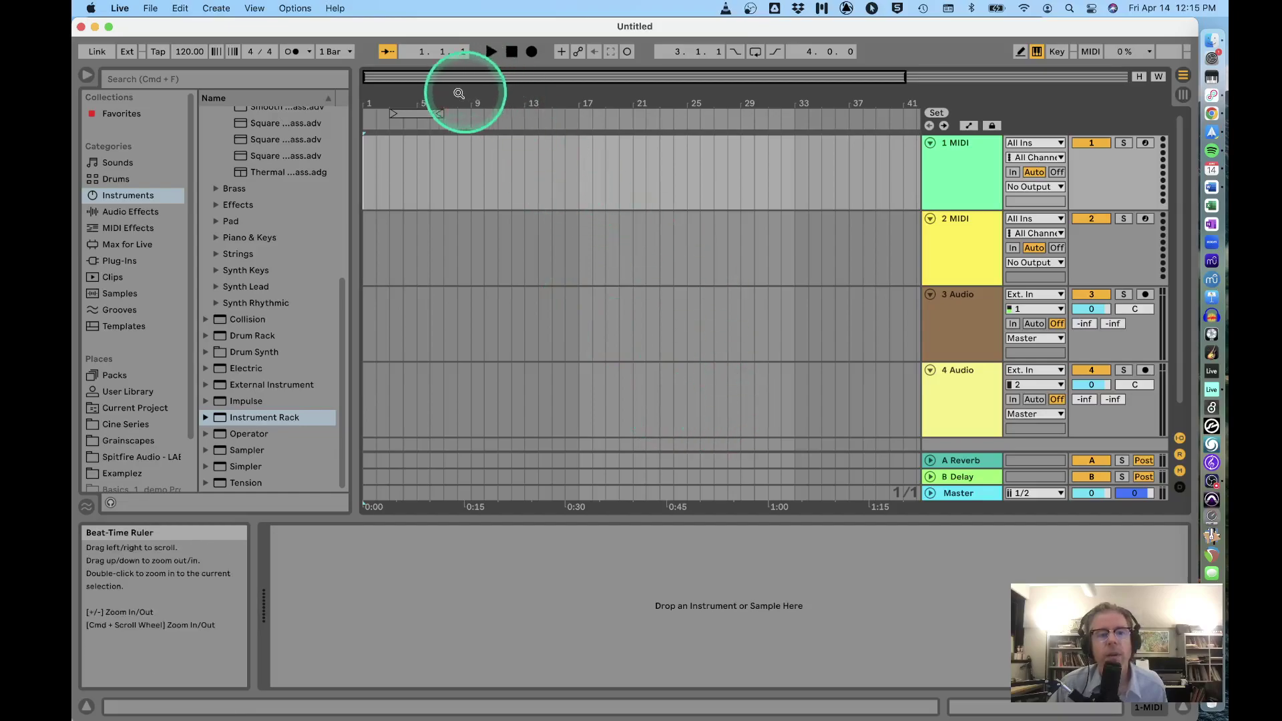
pyautogui.click(506, 93)
pyautogui.moveTo(513, 94); pyautogui.dragTo(605, 95)
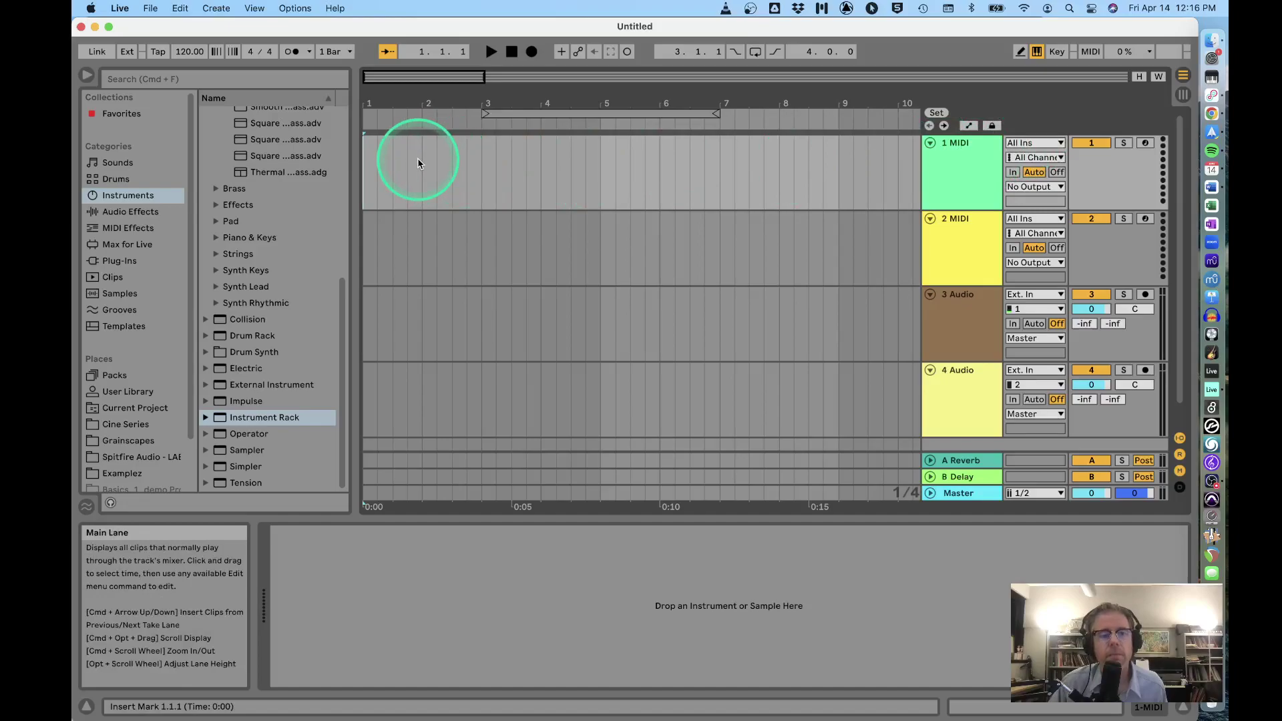
# Select bar 1 to bar 2 on track 1 and insert an empty MIDI clip there.
pyautogui.moveTo(422, 163); pyautogui.dragTo(357, 163)
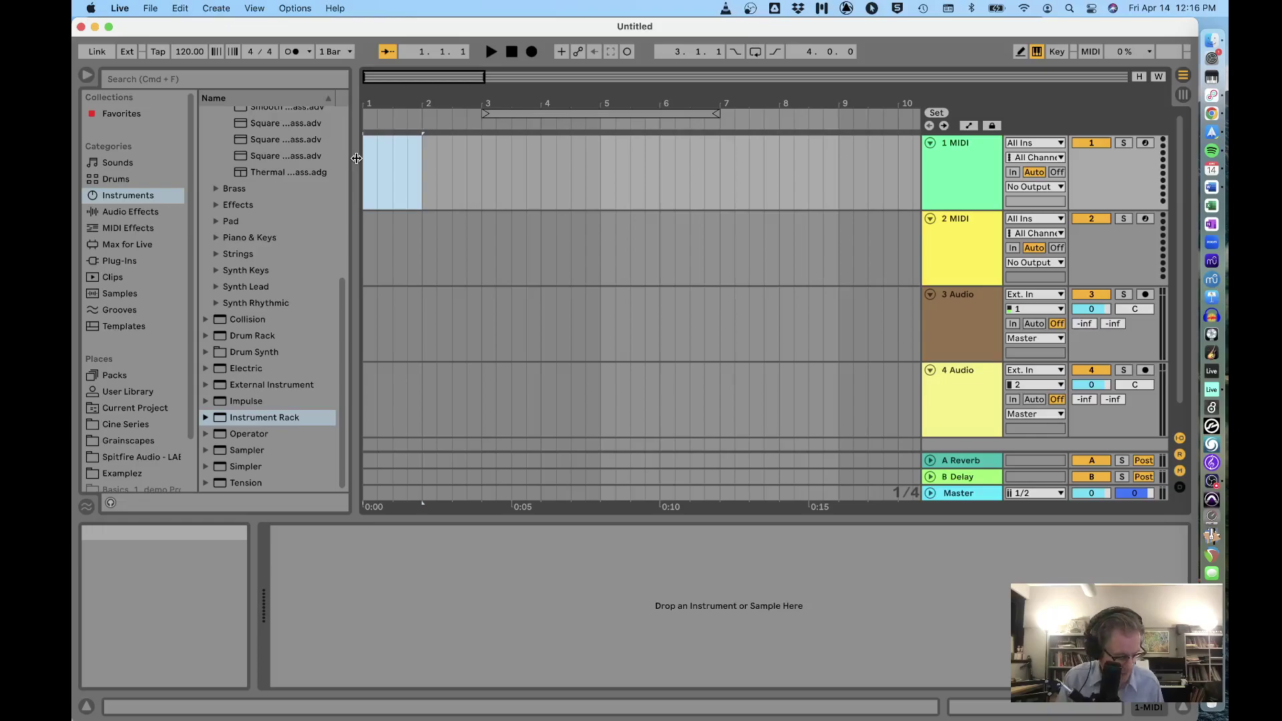
pyautogui.press('super+shift+m')
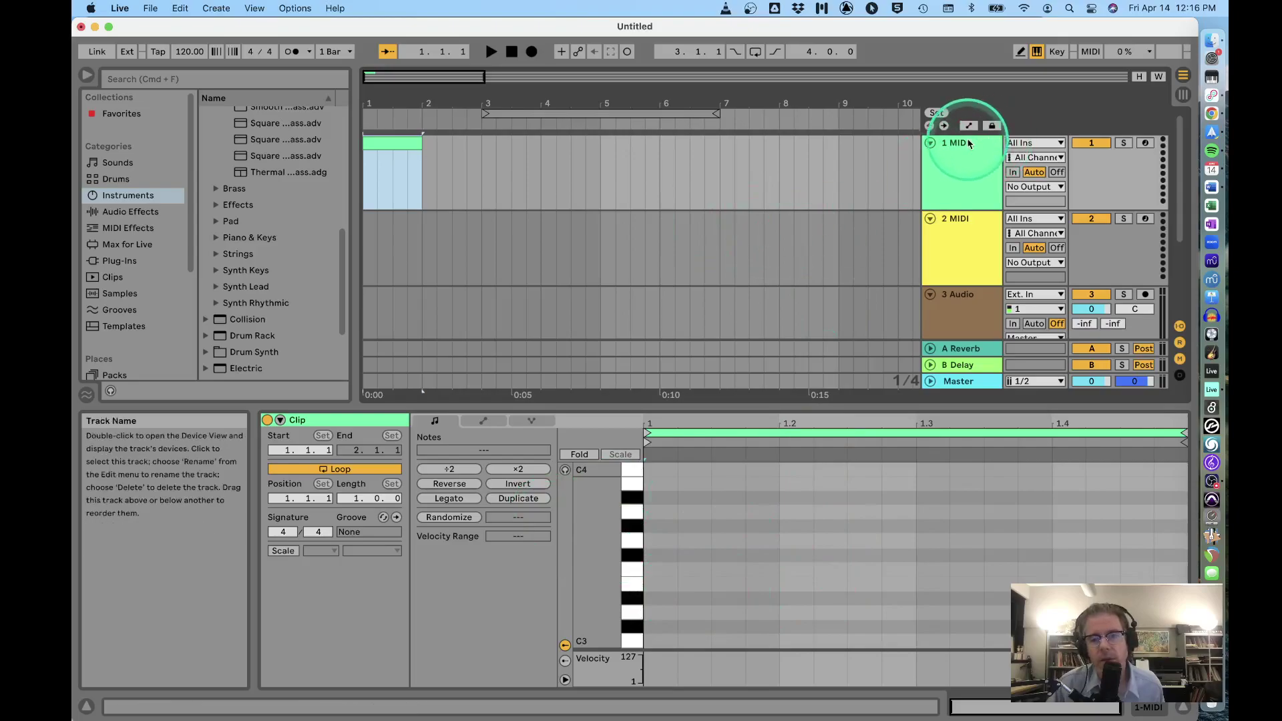
# Load the Impulse 808 kit from Instruments > Impulse onto track 1.
pyautogui.click(133, 196)
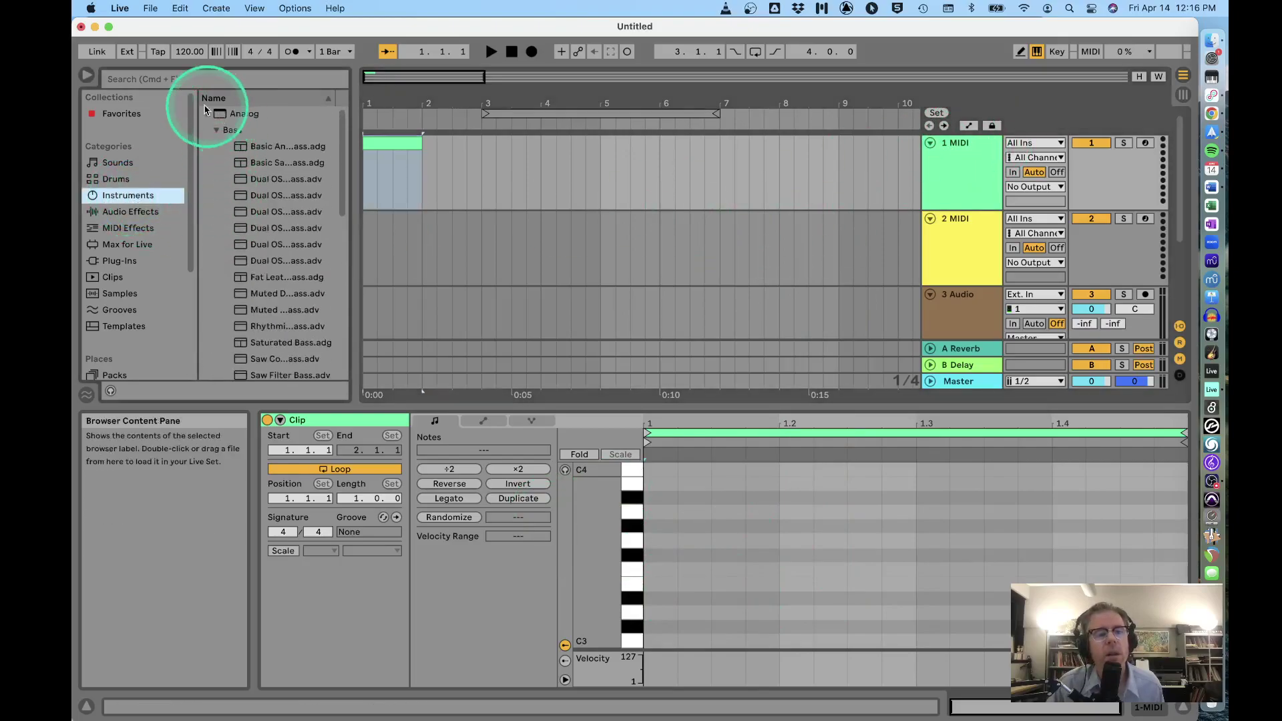
pyautogui.click(206, 114)
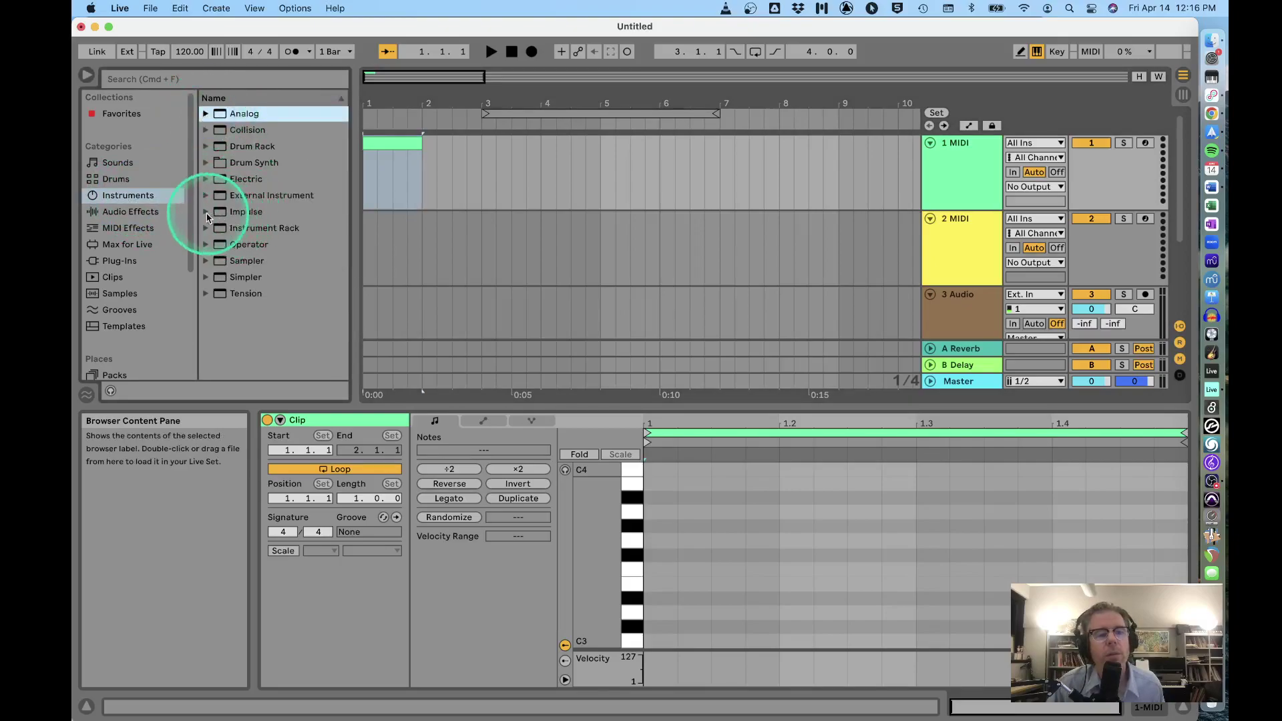
pyautogui.click(207, 212)
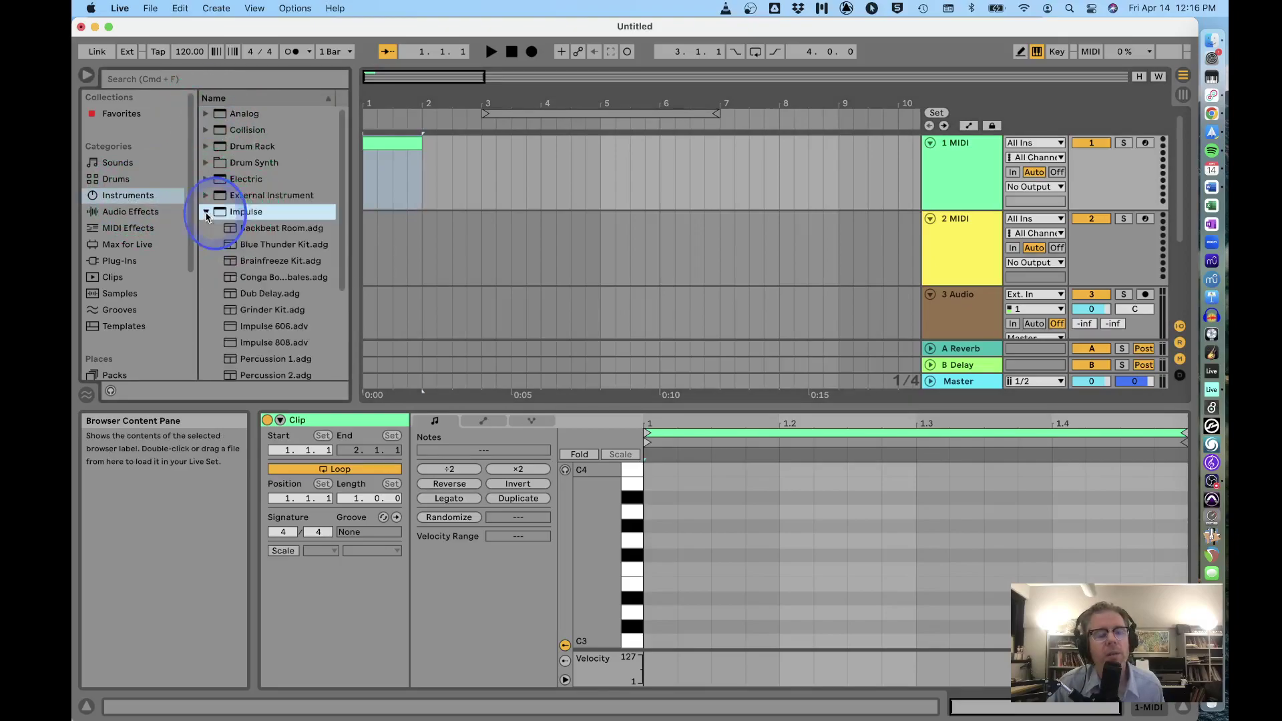
pyautogui.click(229, 348)
pyautogui.moveTo(229, 348); pyautogui.dragTo(414, 163)
pyautogui.click(426, 505)
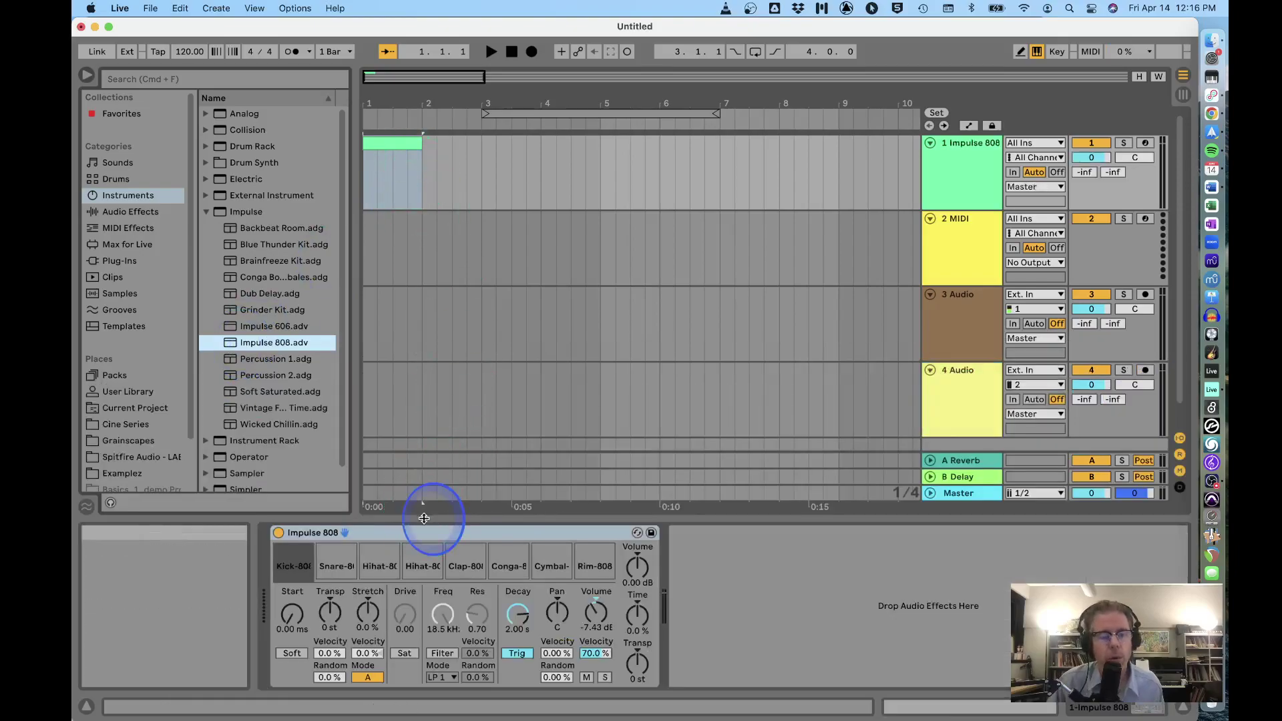
# Arm the 1 Impulse 808 track for recording and select its one-bar MIDI clip.
pyautogui.click(621, 502)
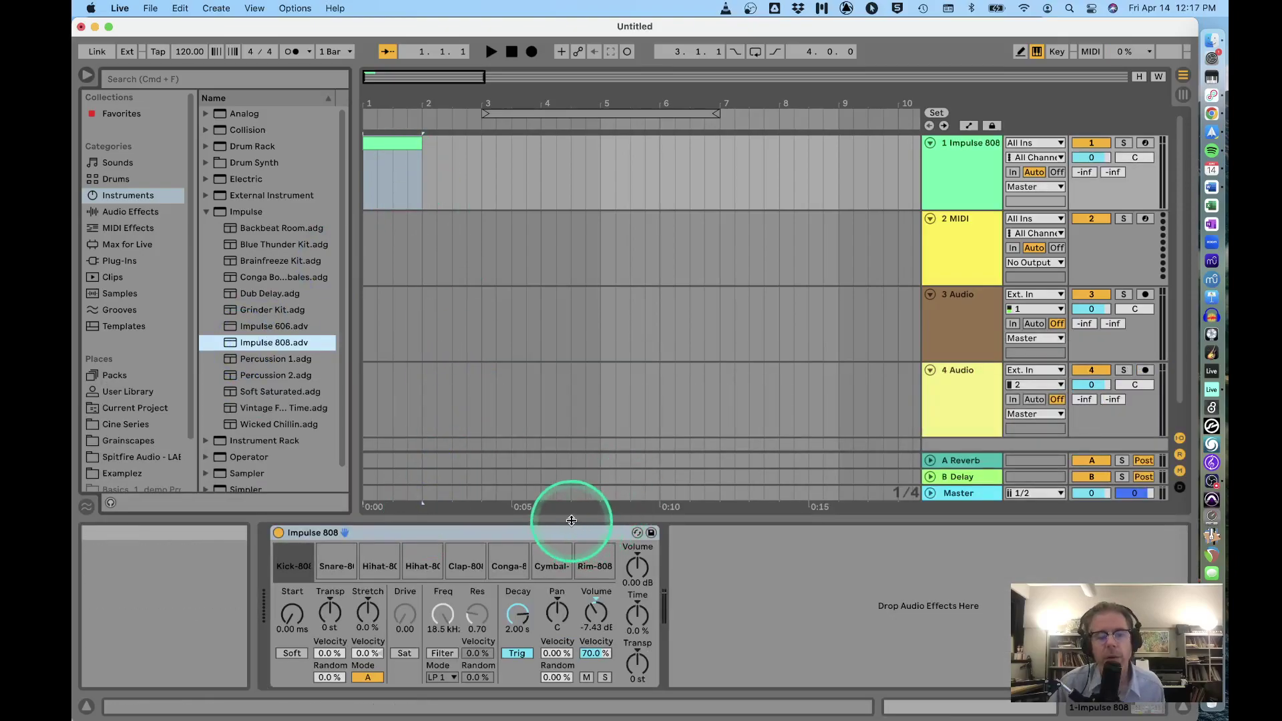
pyautogui.click(578, 358)
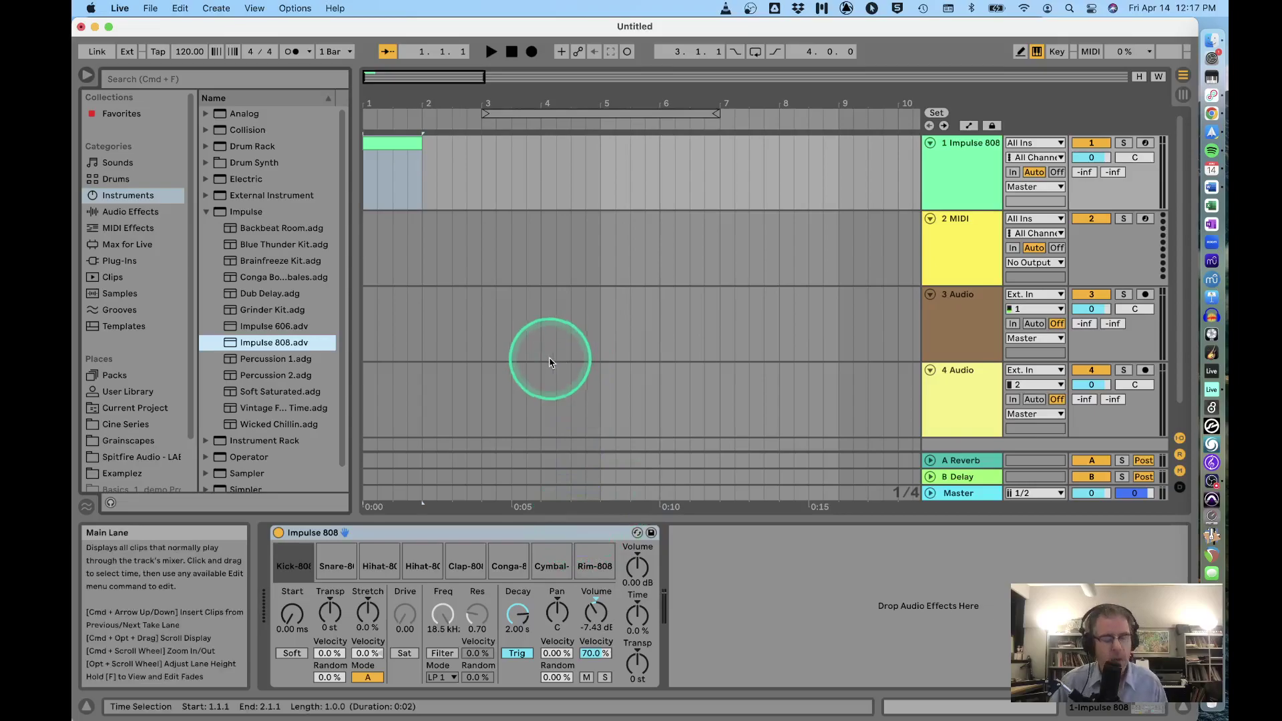
pyautogui.click(1063, 152)
pyautogui.click(979, 146)
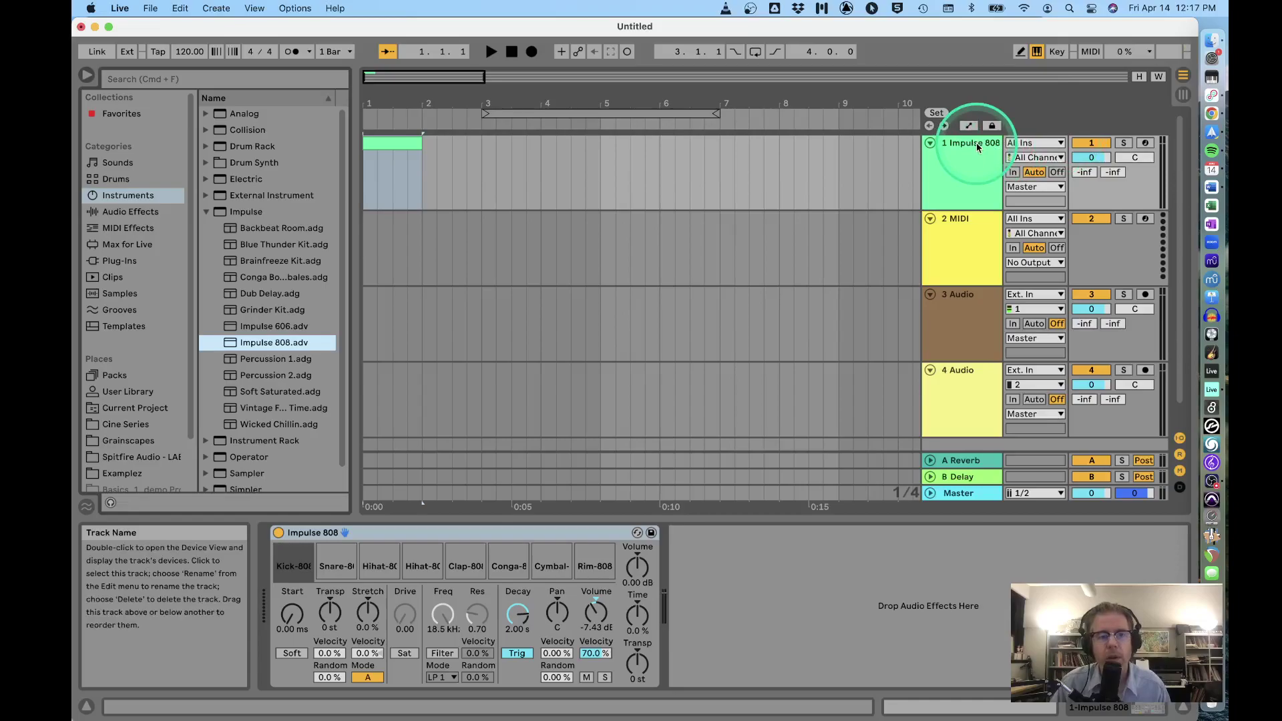
pyautogui.click(1146, 143)
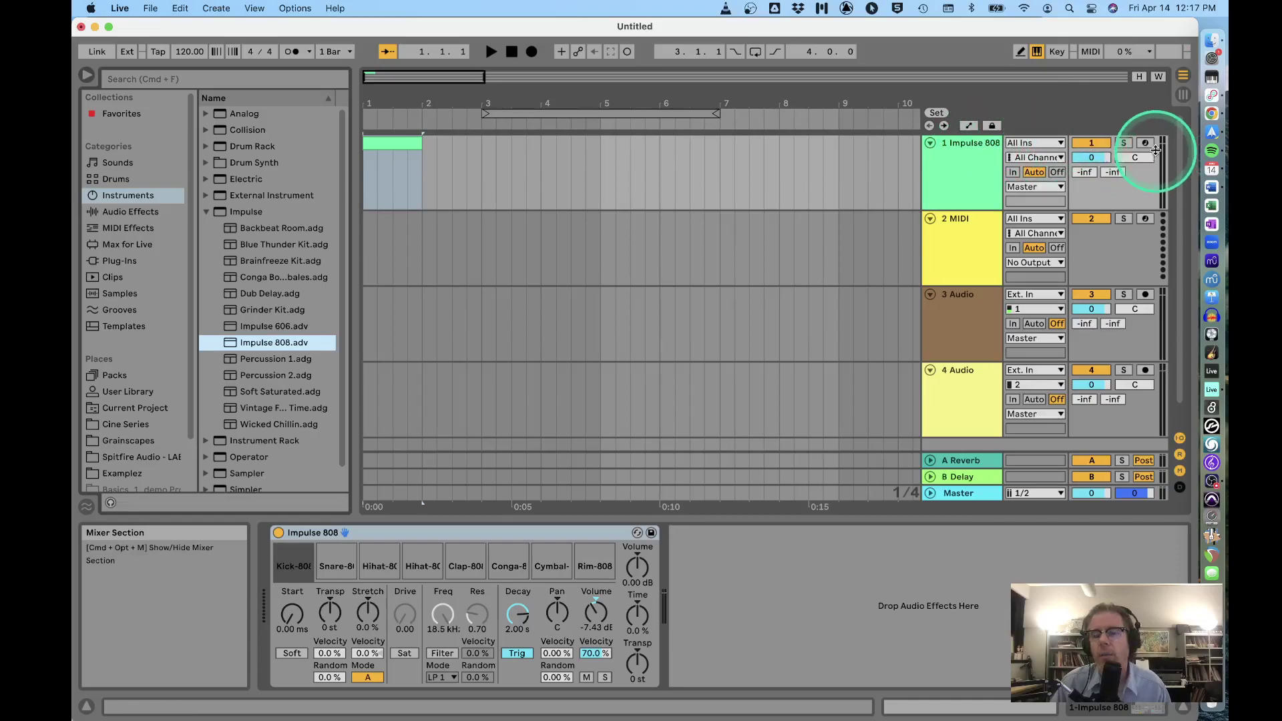
pyautogui.click(1147, 143)
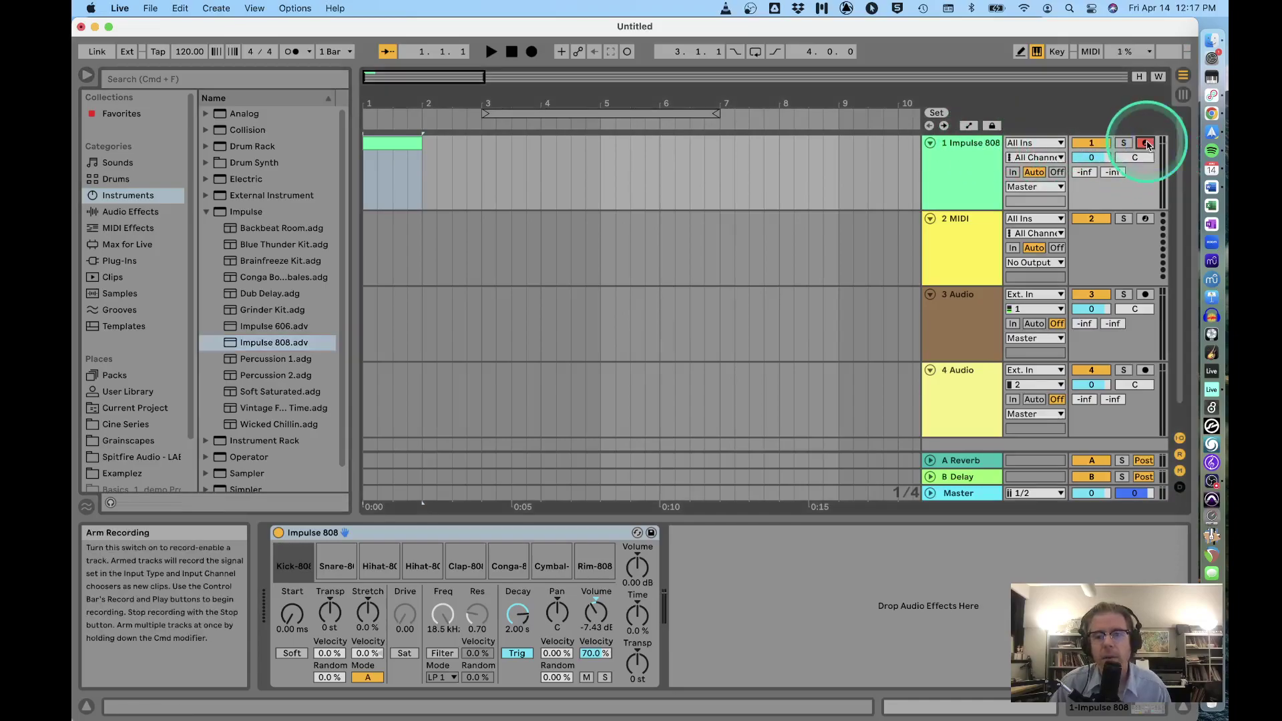
pyautogui.click(391, 143)
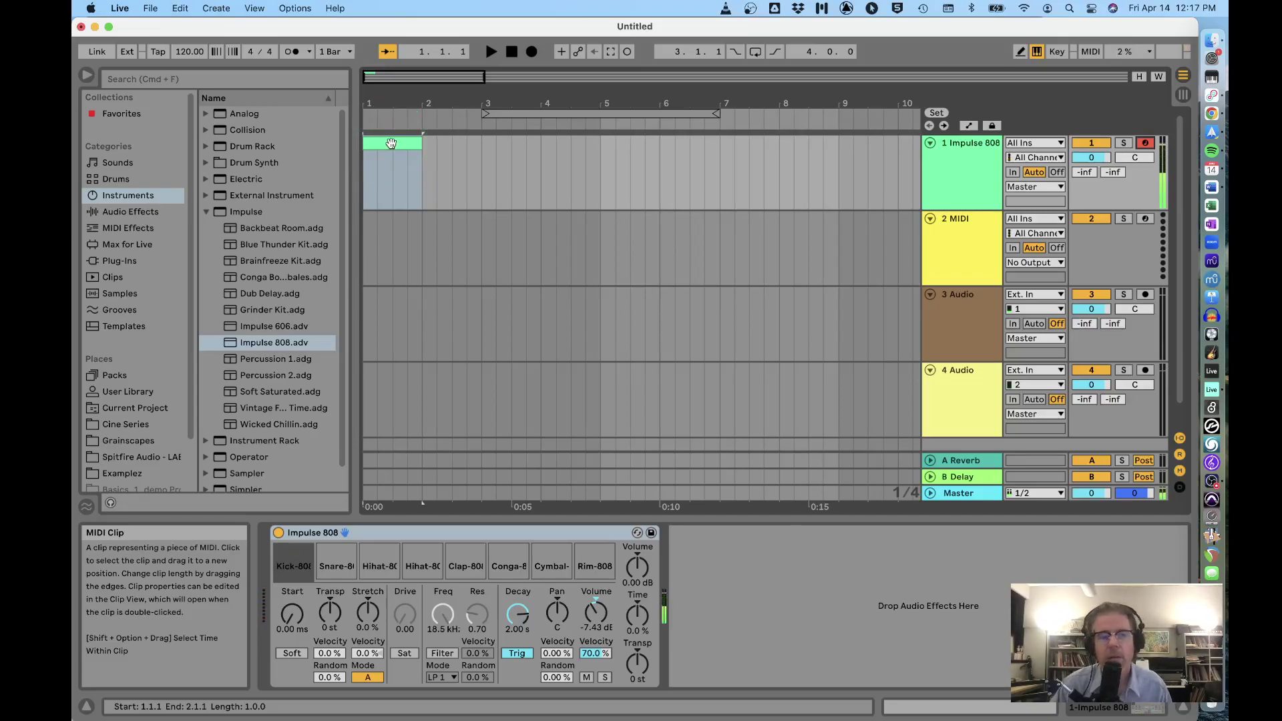
# Open the Impulse 808 clip in an enlarged note editor.
pyautogui.click(396, 145)
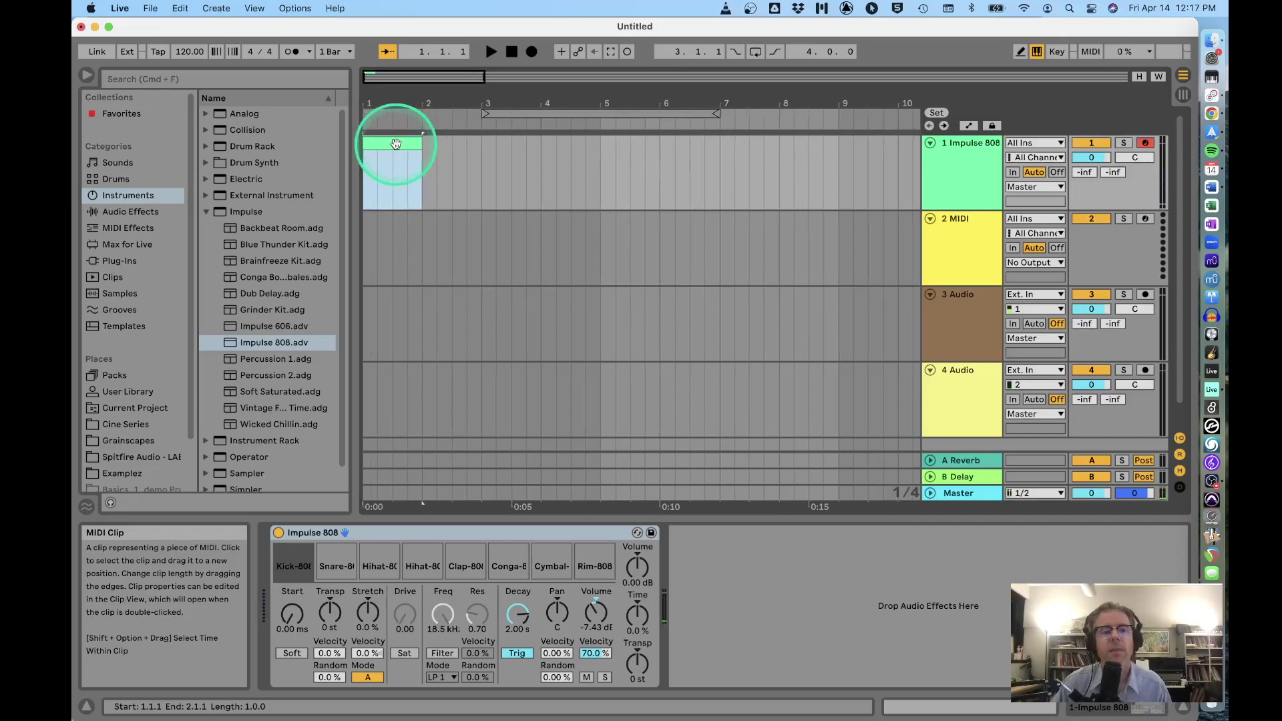
pyautogui.doubleClick(396, 144)
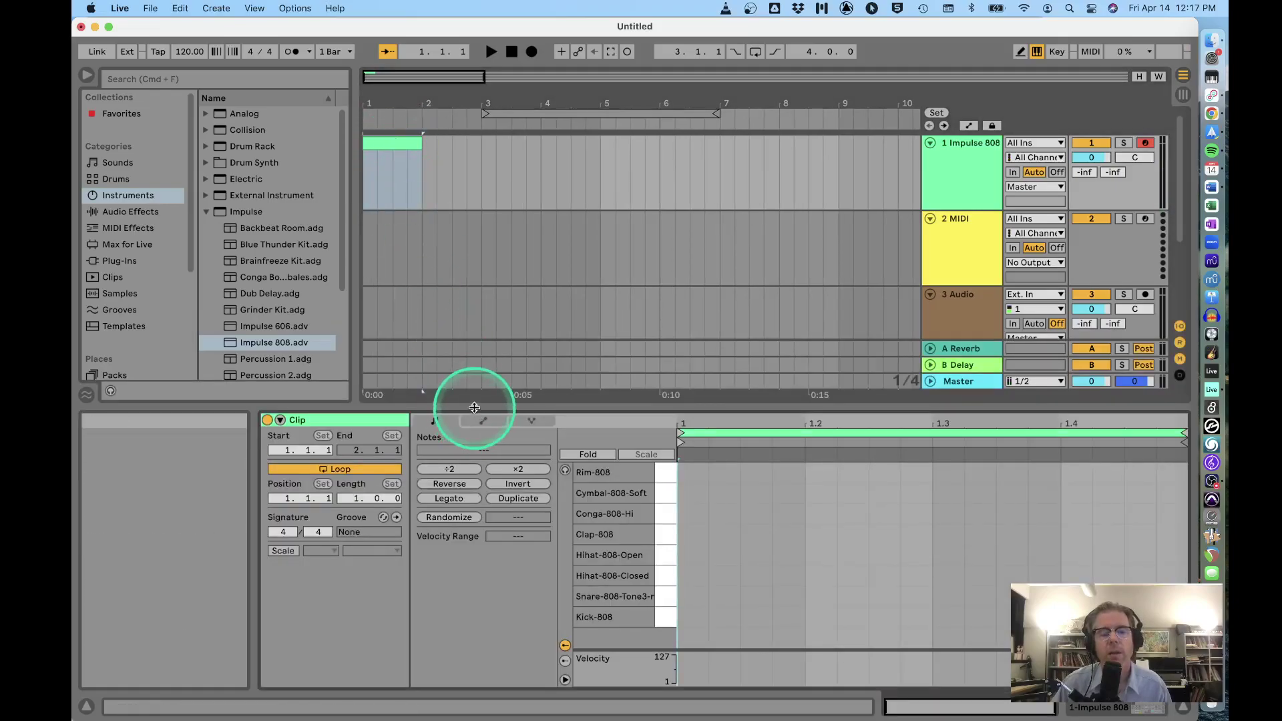
pyautogui.moveTo(475, 408); pyautogui.dragTo(476, 379)
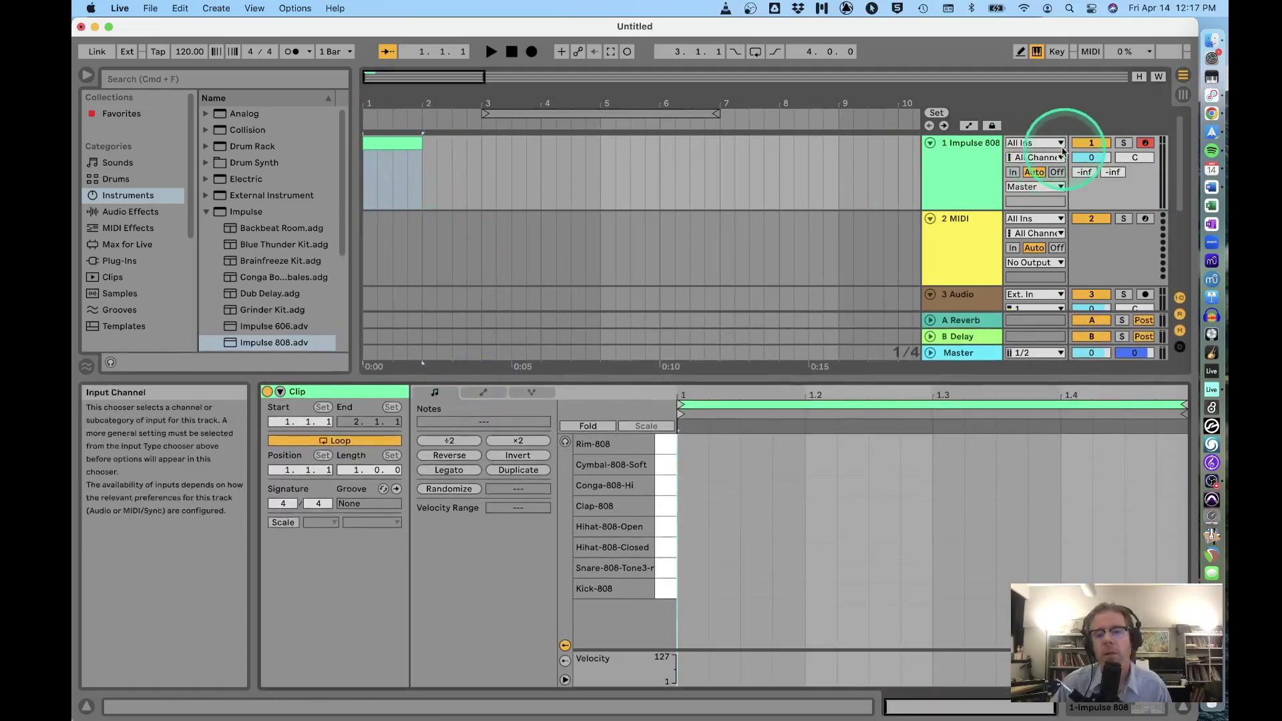
pyautogui.click(967, 146)
pyautogui.doubleClick(966, 145)
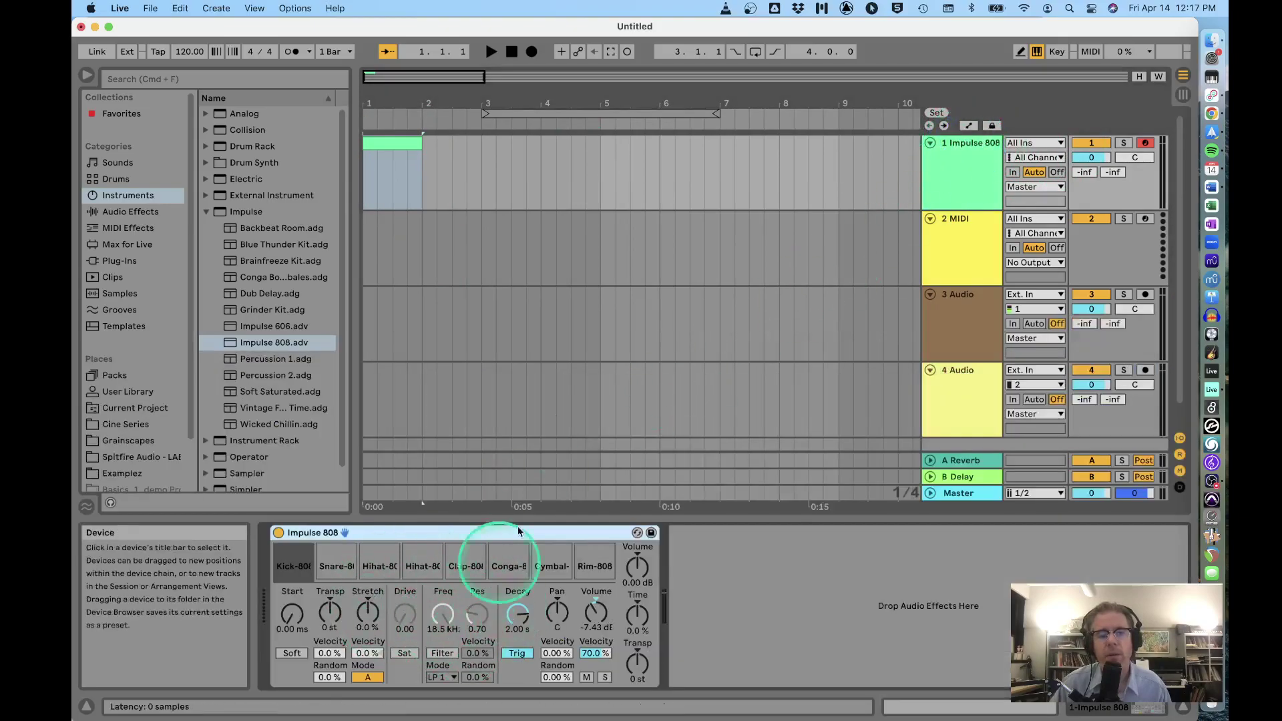
pyautogui.click(399, 142)
pyautogui.doubleClick(387, 143)
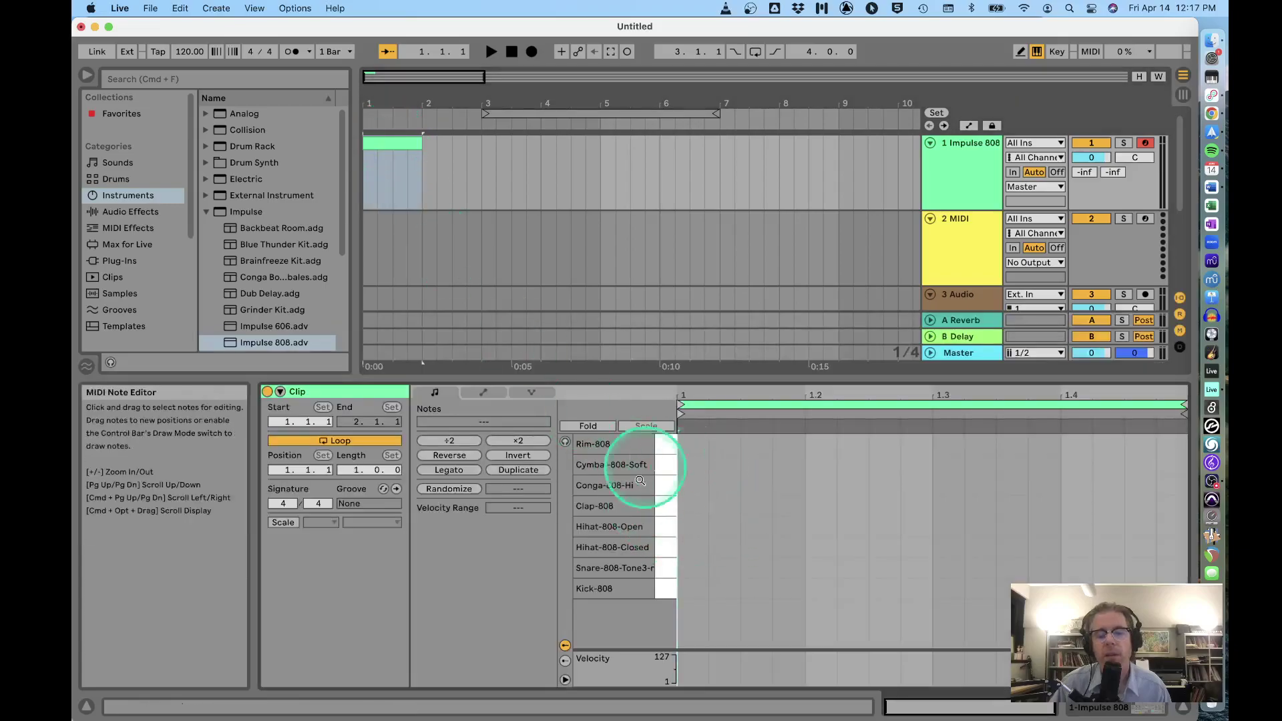
# Add Kick-808 notes on beats 1 and 3 and Snare-808 notes on beats 2 and 4.
pyautogui.doubleClick(690, 596)
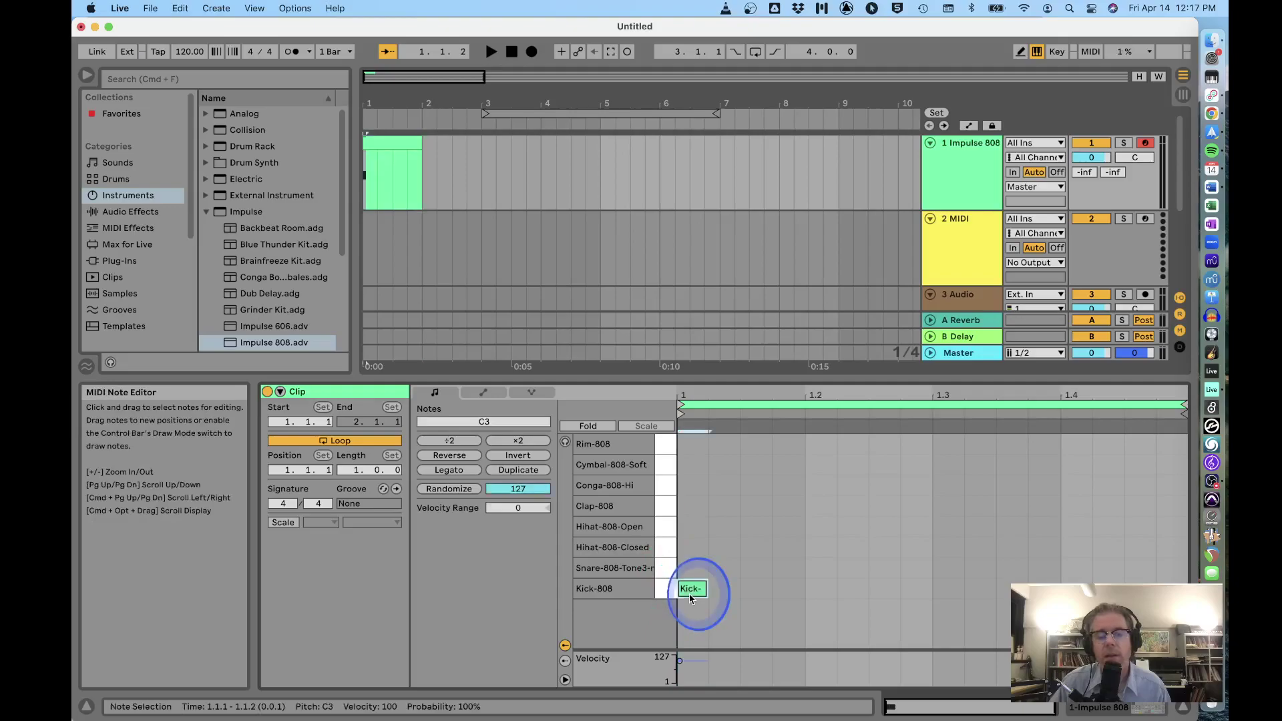
pyautogui.doubleClick(948, 596)
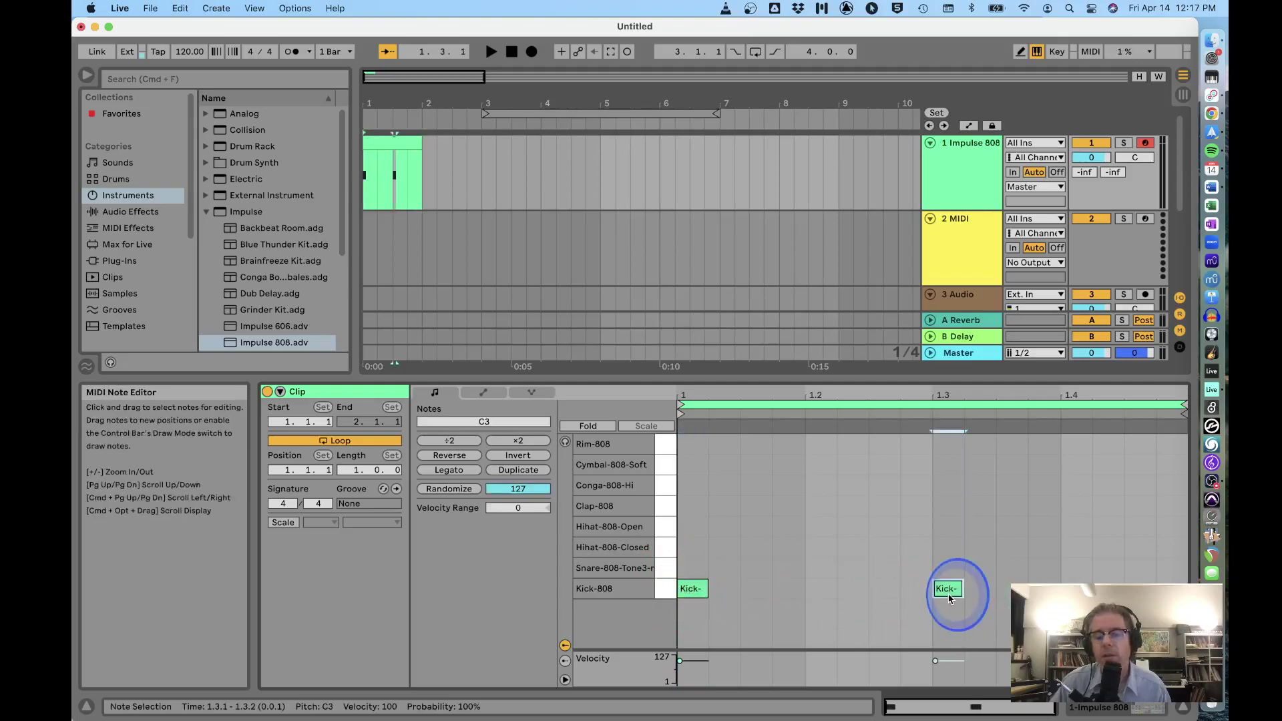
pyautogui.click(819, 575)
pyautogui.doubleClick(819, 569)
pyautogui.doubleClick(1073, 568)
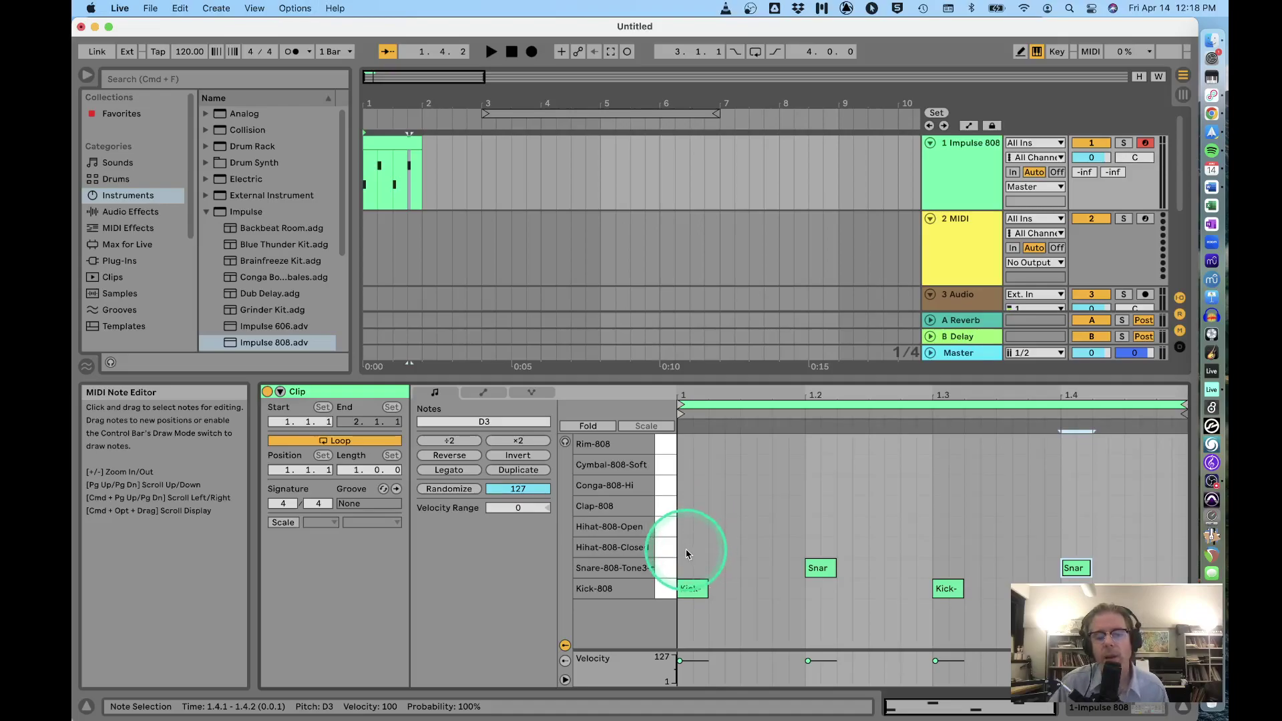
# Add closed hi-hats on the first eight sixteenths of the bar and play the pattern.
pyautogui.click(687, 549)
pyautogui.click(700, 548)
pyautogui.click(716, 547)
pyautogui.click(732, 548)
pyautogui.click(748, 548)
pyautogui.click(764, 547)
pyautogui.click(780, 548)
pyautogui.click(796, 548)
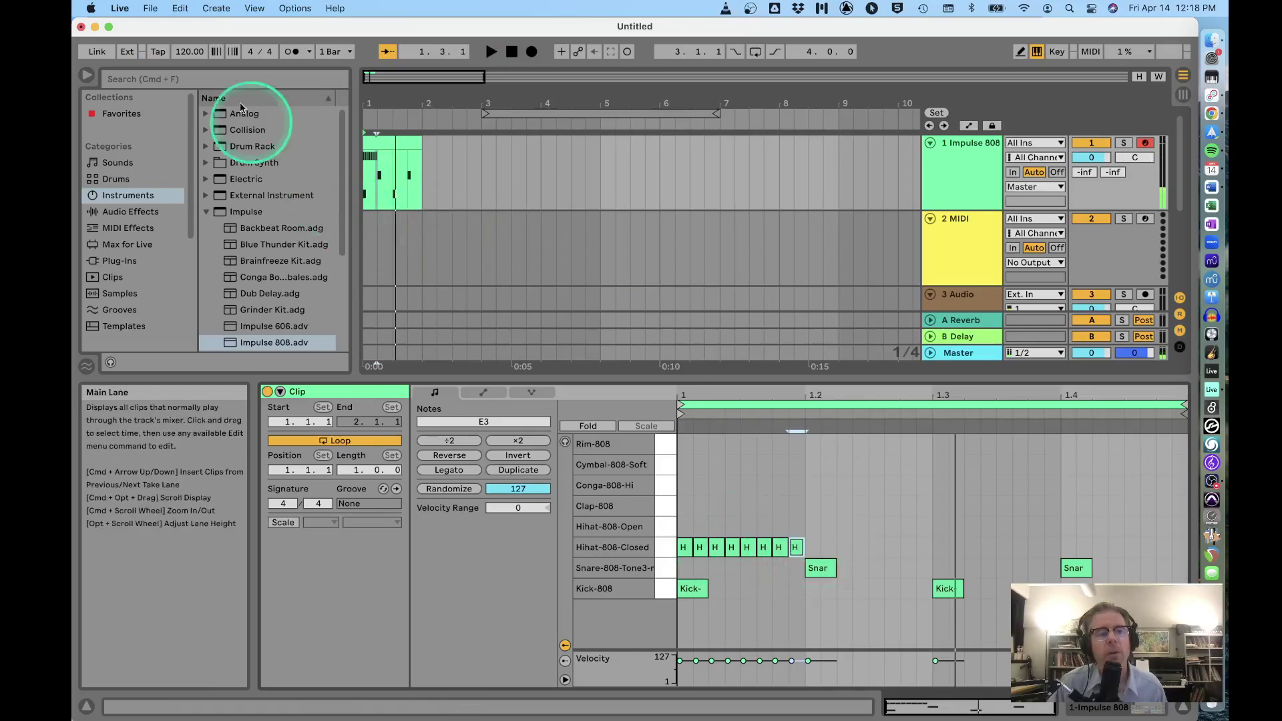
pyautogui.click(187, 54)
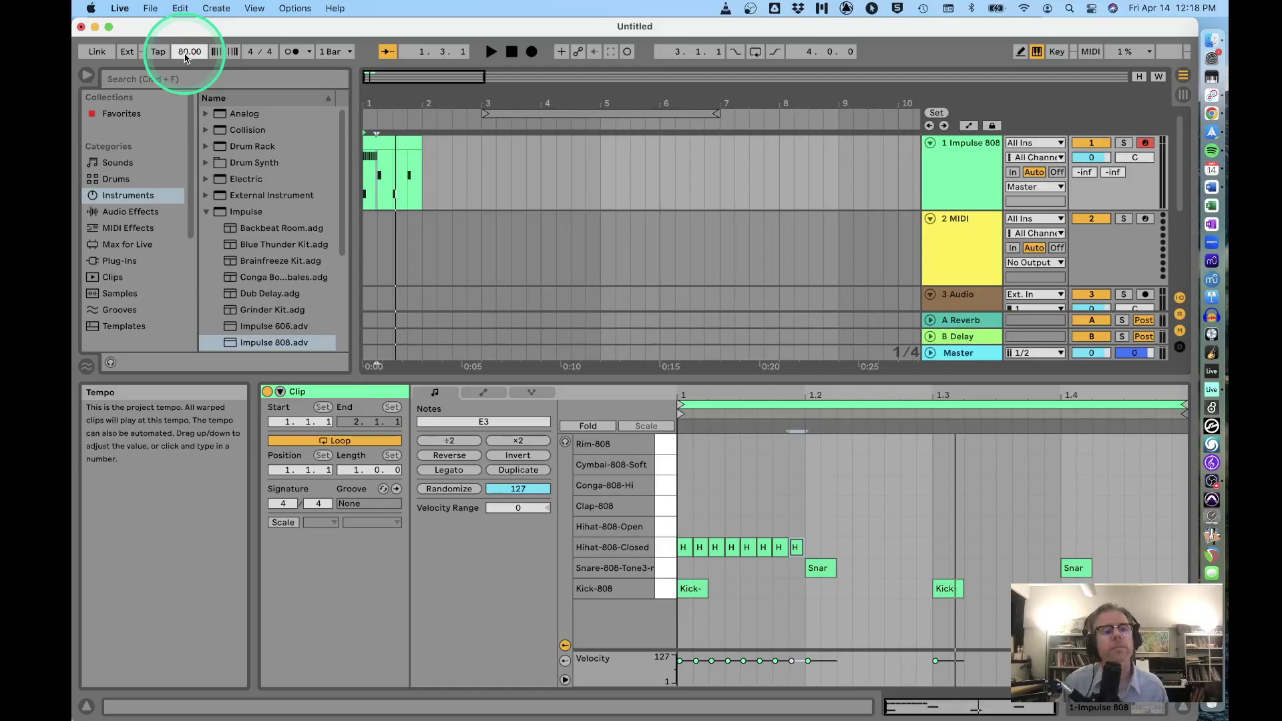
pyautogui.press('space')
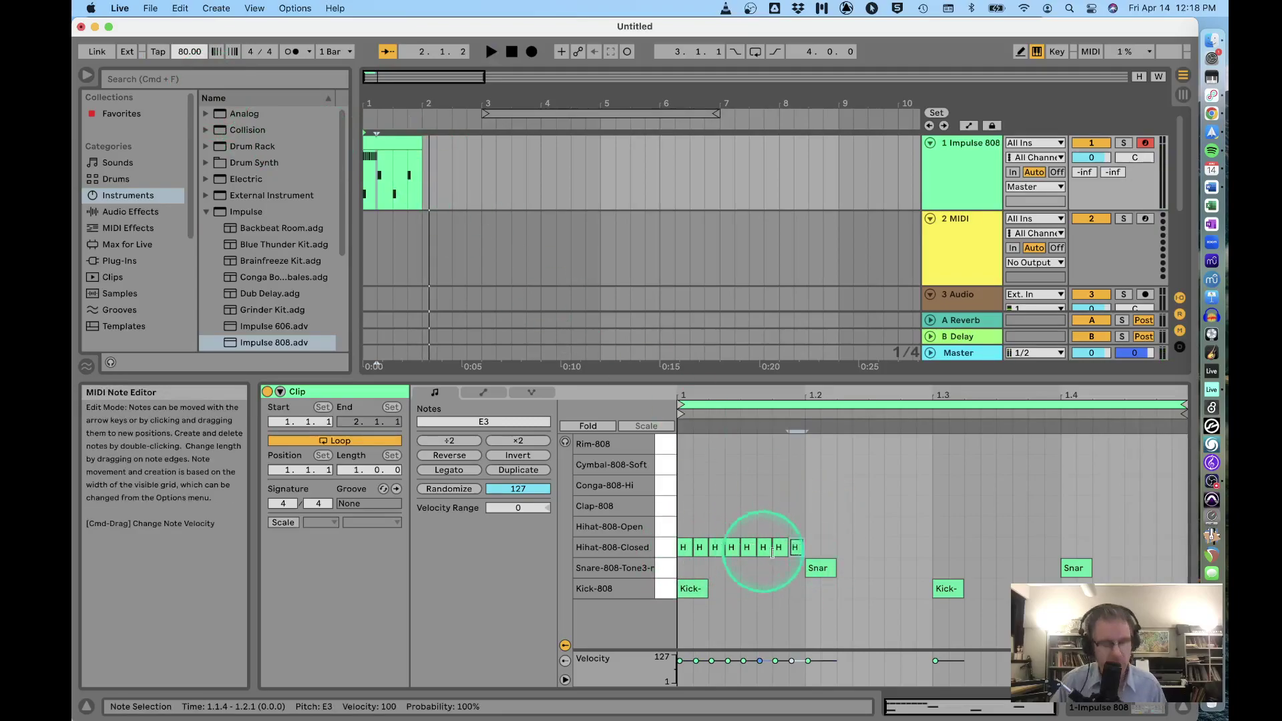
# Draw closed hi-hats through the rest of the bar in Draw Mode and audition them.
pyautogui.press('b')
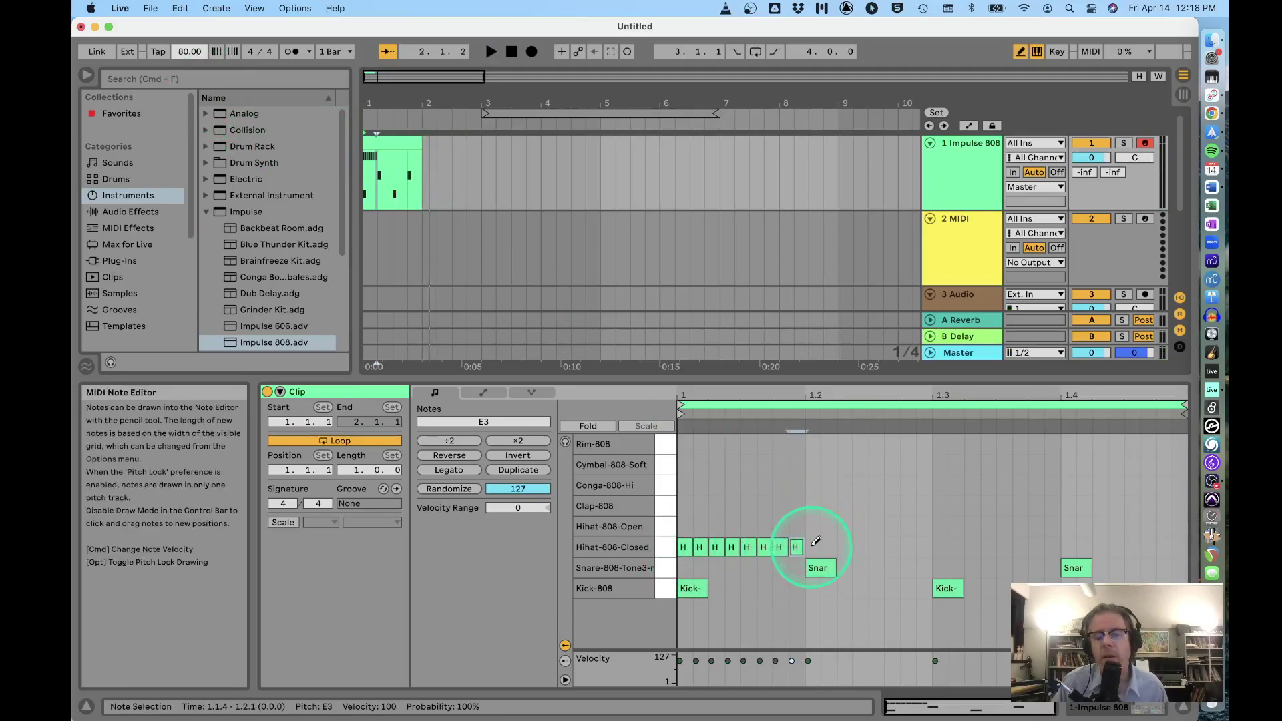
pyautogui.moveTo(813, 546); pyautogui.dragTo(1179, 546)
pyautogui.press('b')
pyautogui.click(952, 500)
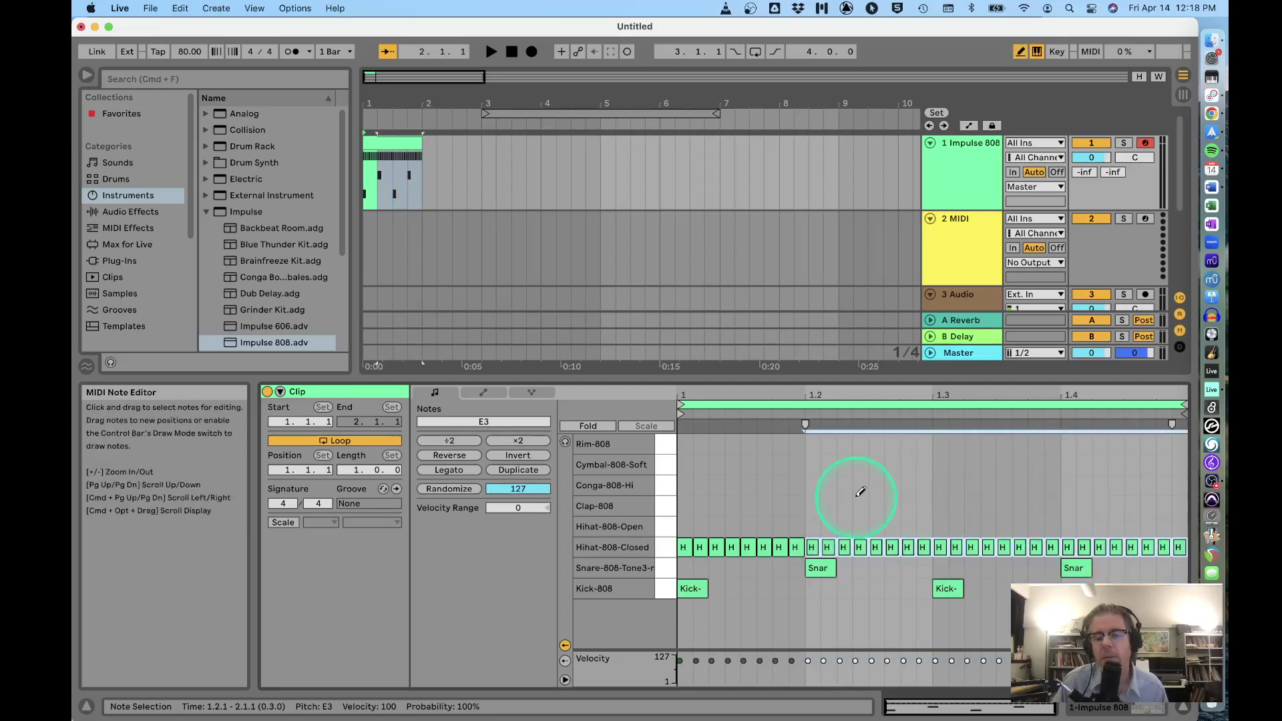
pyautogui.press('b')
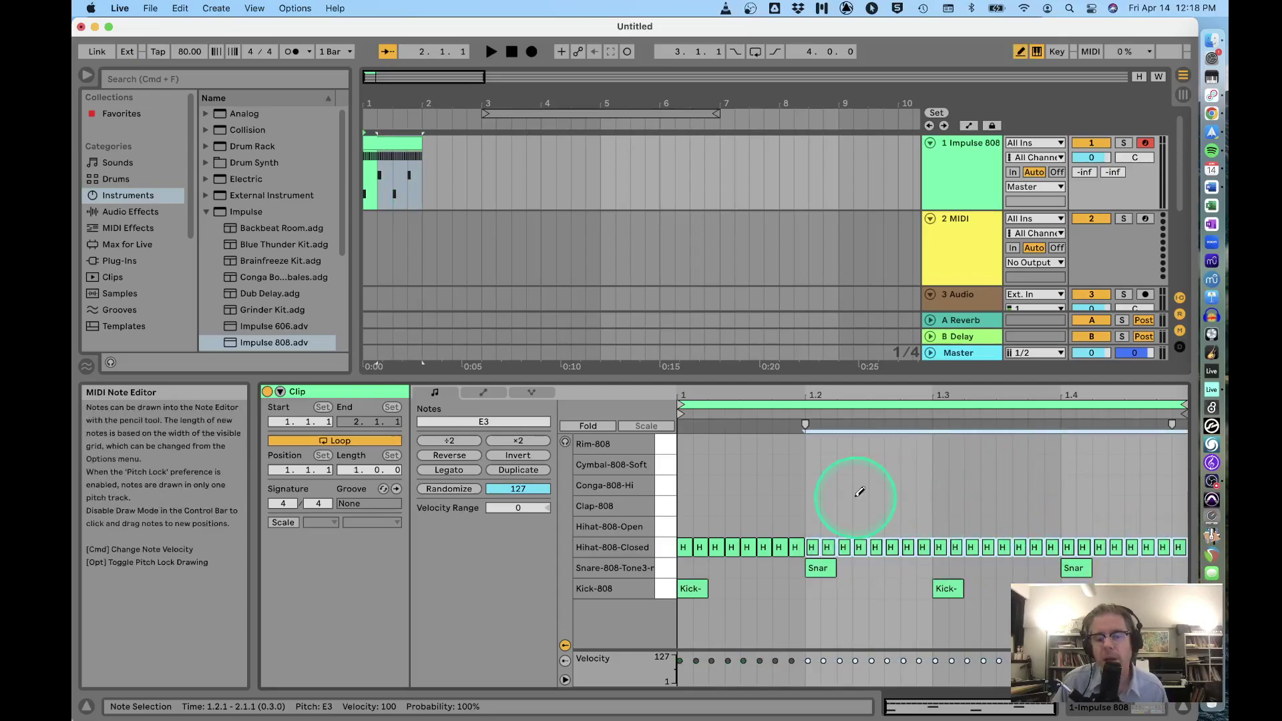
pyautogui.press('b')
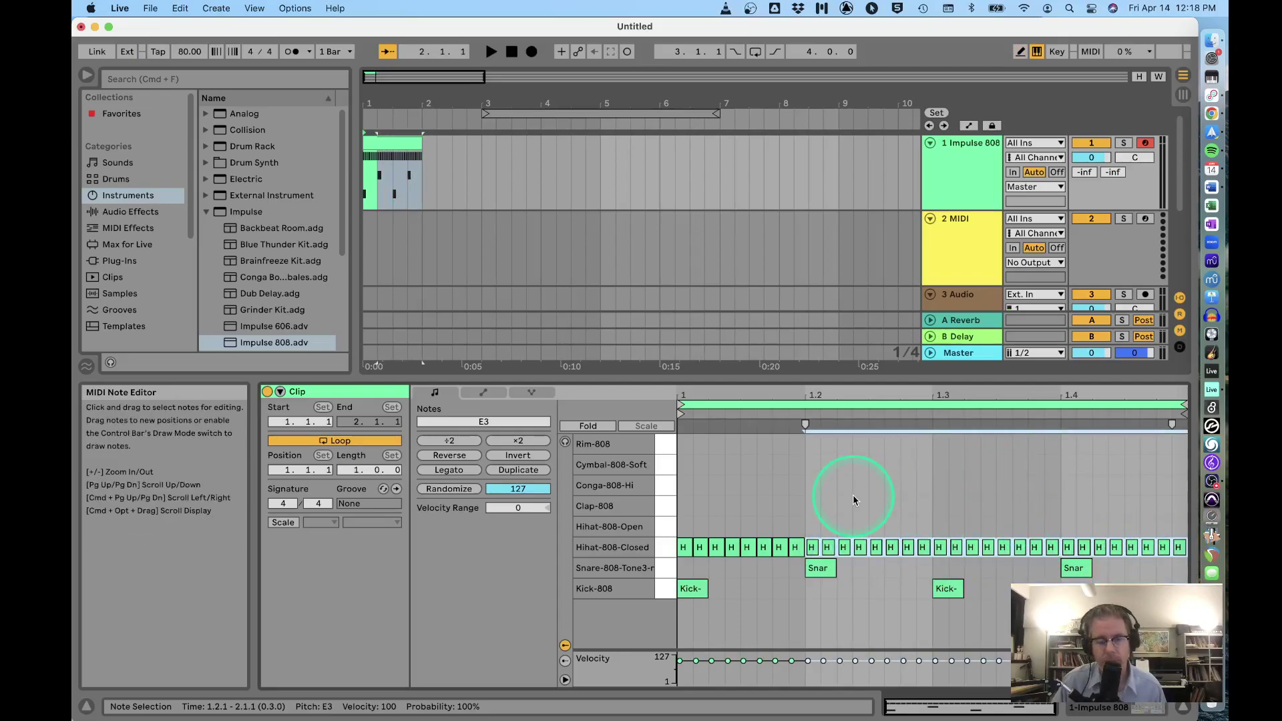
pyautogui.press('space')
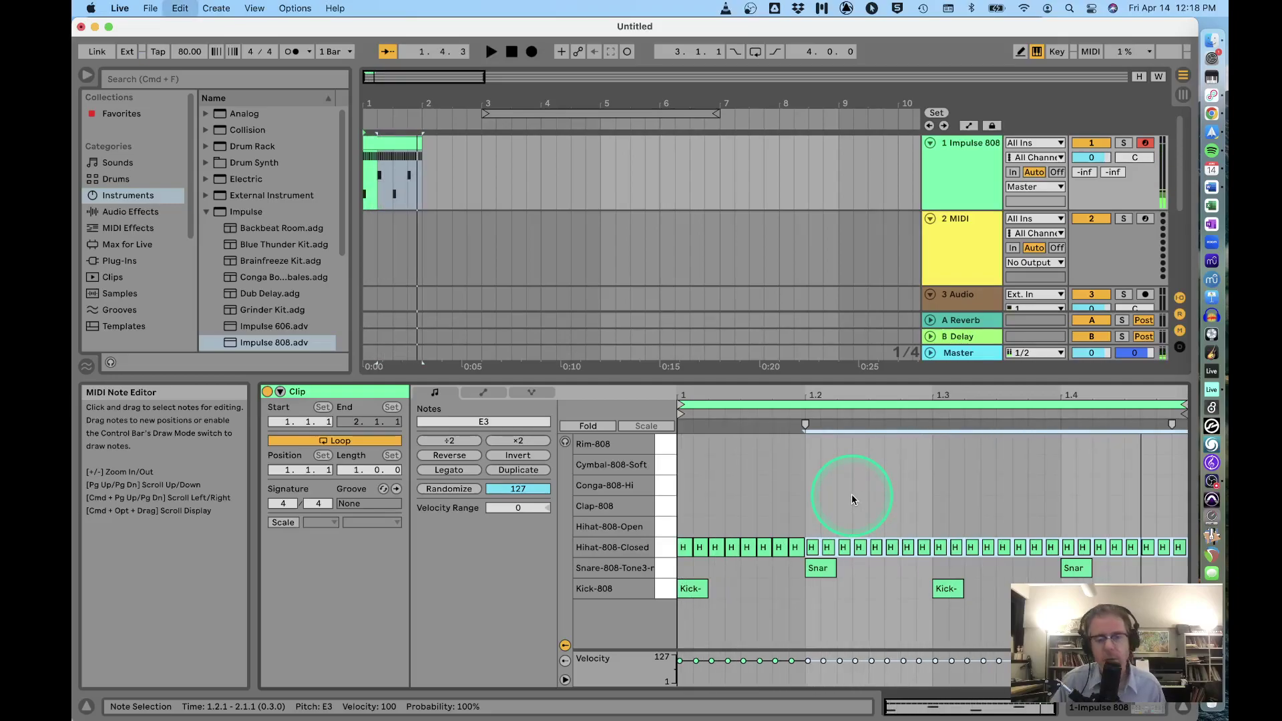
# Remove the faulty hi-hats and redraw closed hi-hats on all sixteen sixteenths of the bar.
pyautogui.press('Delete')
pyautogui.press('space')
pyautogui.press('Left')
pyautogui.press('Left')
pyautogui.press('Delete')
pyautogui.press('Left')
pyautogui.press('Delete')
pyautogui.press('Left')
pyautogui.press('Delete')
pyautogui.press('Left')
pyautogui.press('Delete')
pyautogui.press('Left')
pyautogui.press('Delete')
pyautogui.press('Left')
pyautogui.press('Delete')
pyautogui.press('Left')
pyautogui.press('Delete')
pyautogui.click(848, 497)
pyautogui.click(701, 569)
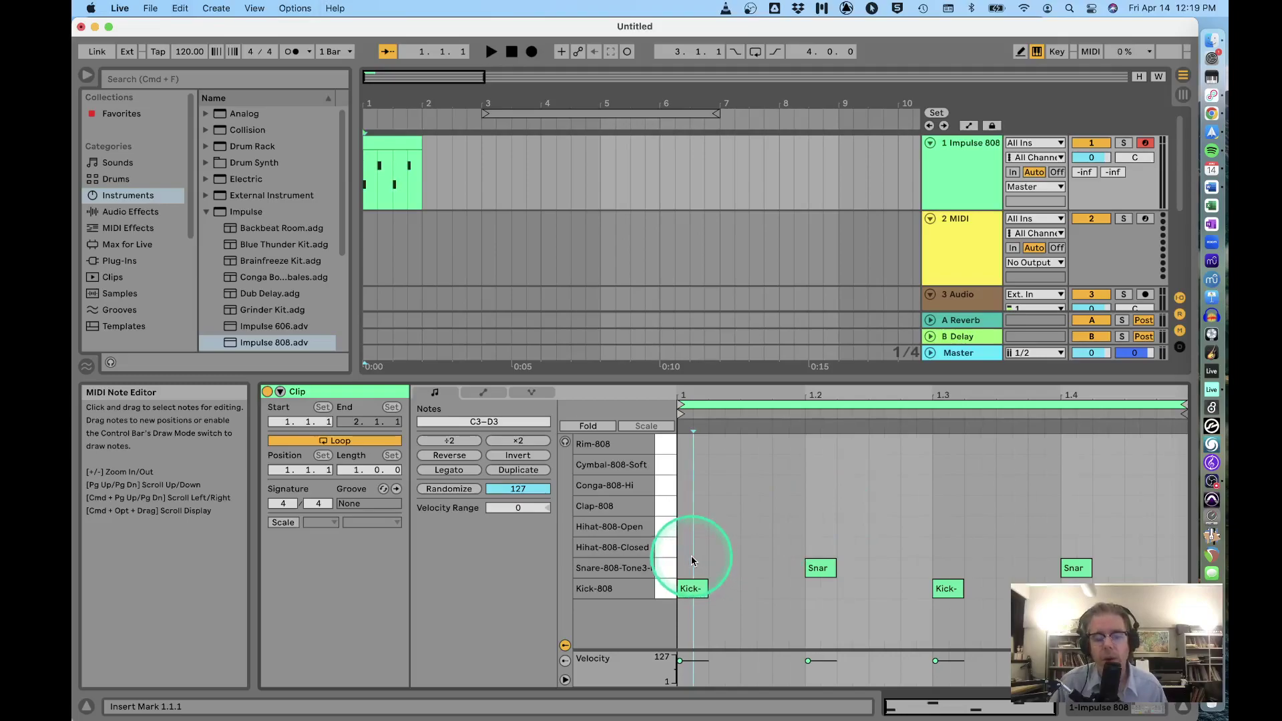
pyautogui.press('b')
pyautogui.moveTo(692, 547); pyautogui.dragTo(1171, 546)
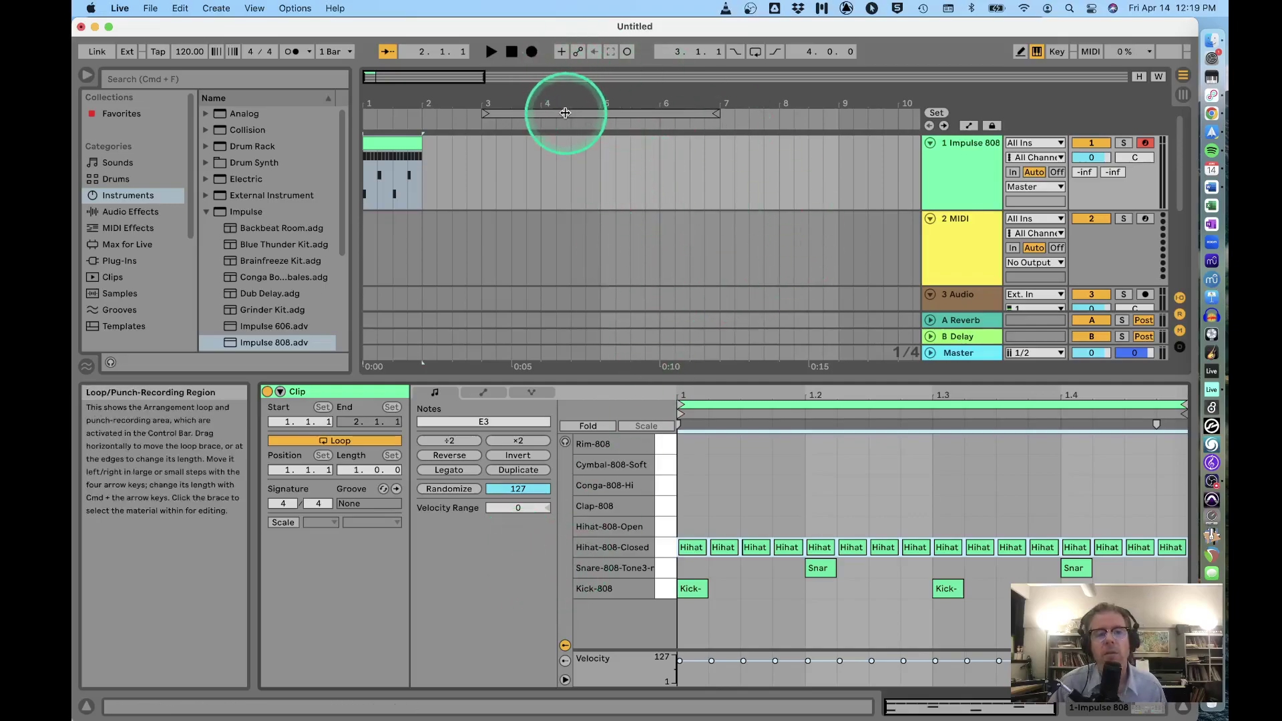
# Loop bar 1 in the arrangement, play it, and set the tempo to 80 BPM.
pyautogui.moveTo(568, 113); pyautogui.dragTo(457, 112)
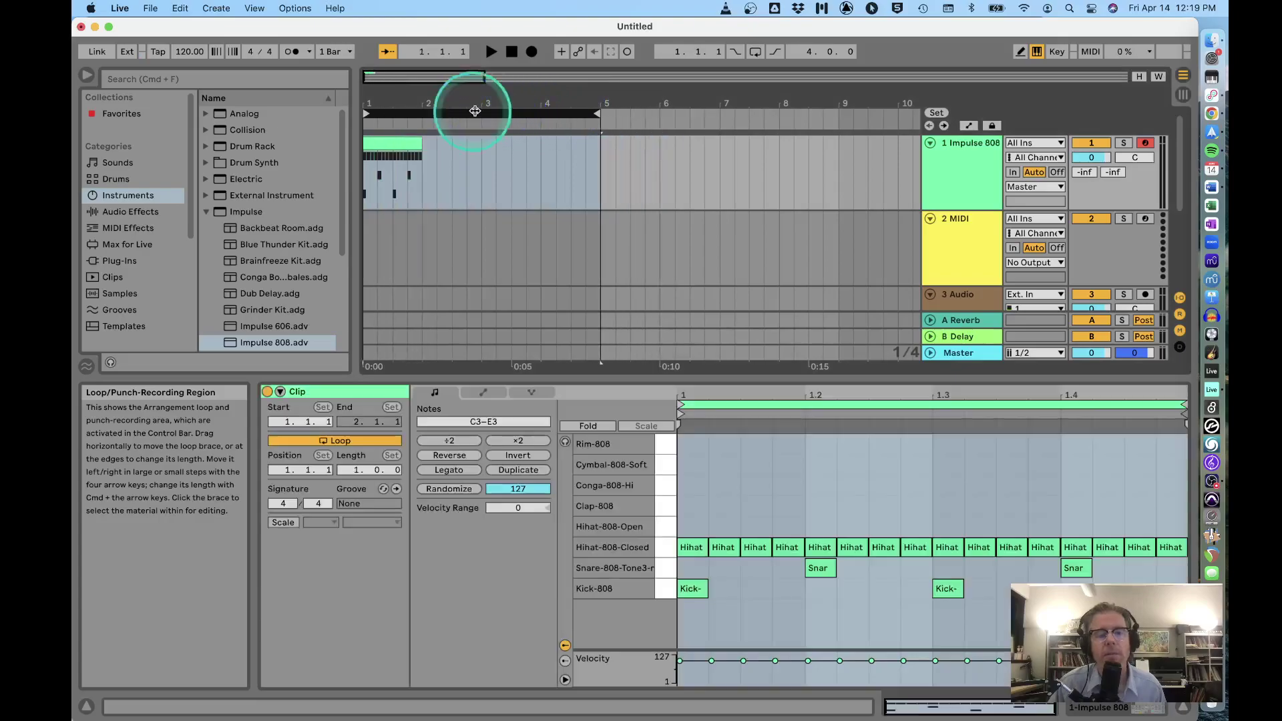
pyautogui.moveTo(597, 113); pyautogui.dragTo(422, 114)
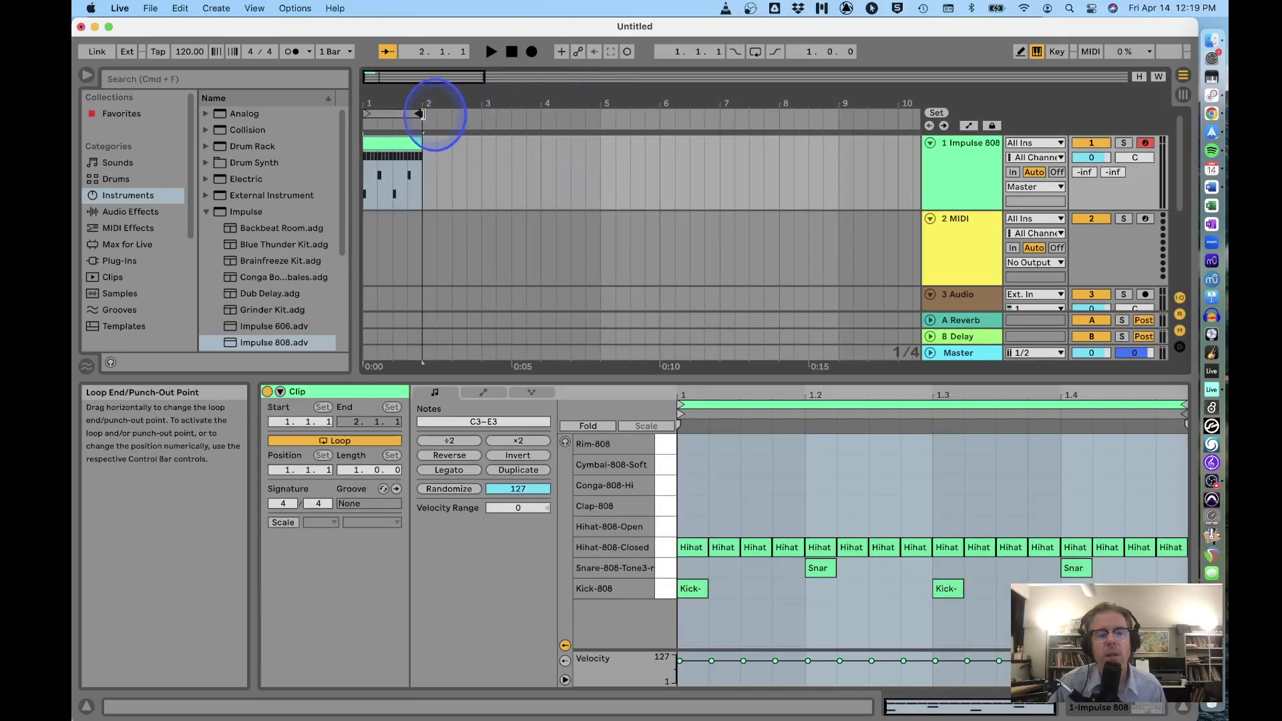
pyautogui.click(756, 52)
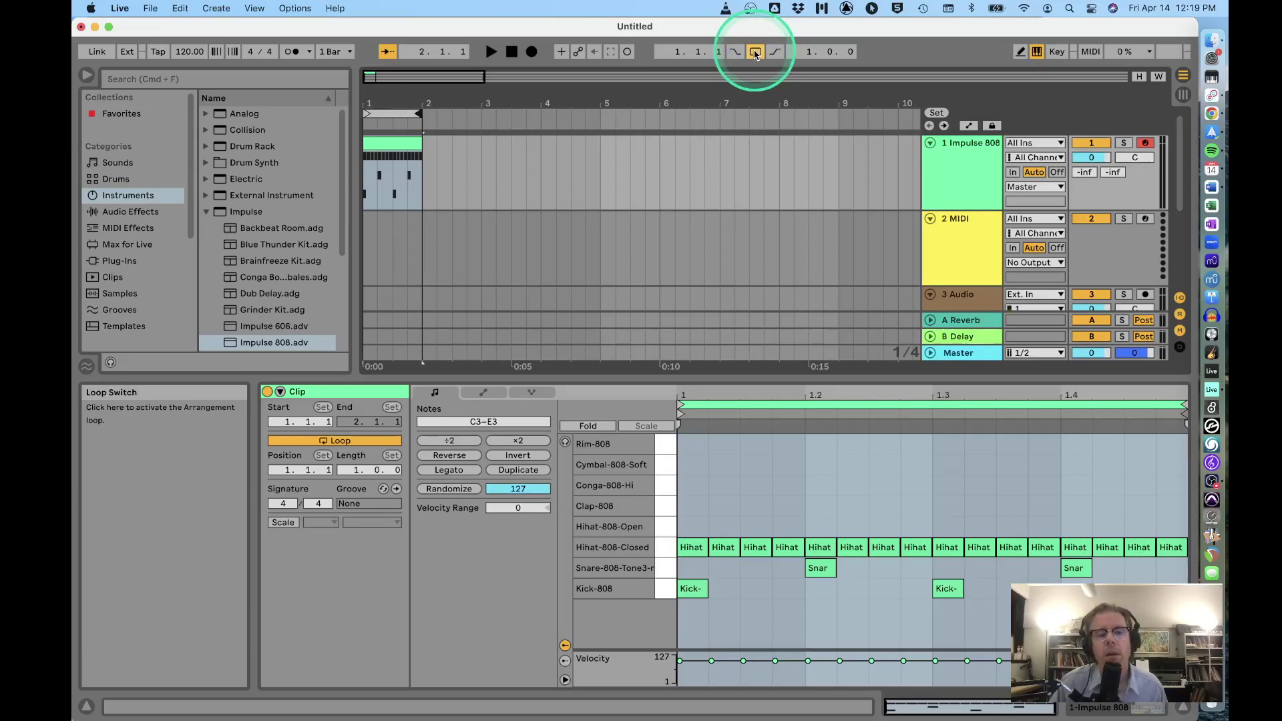
pyautogui.press('space')
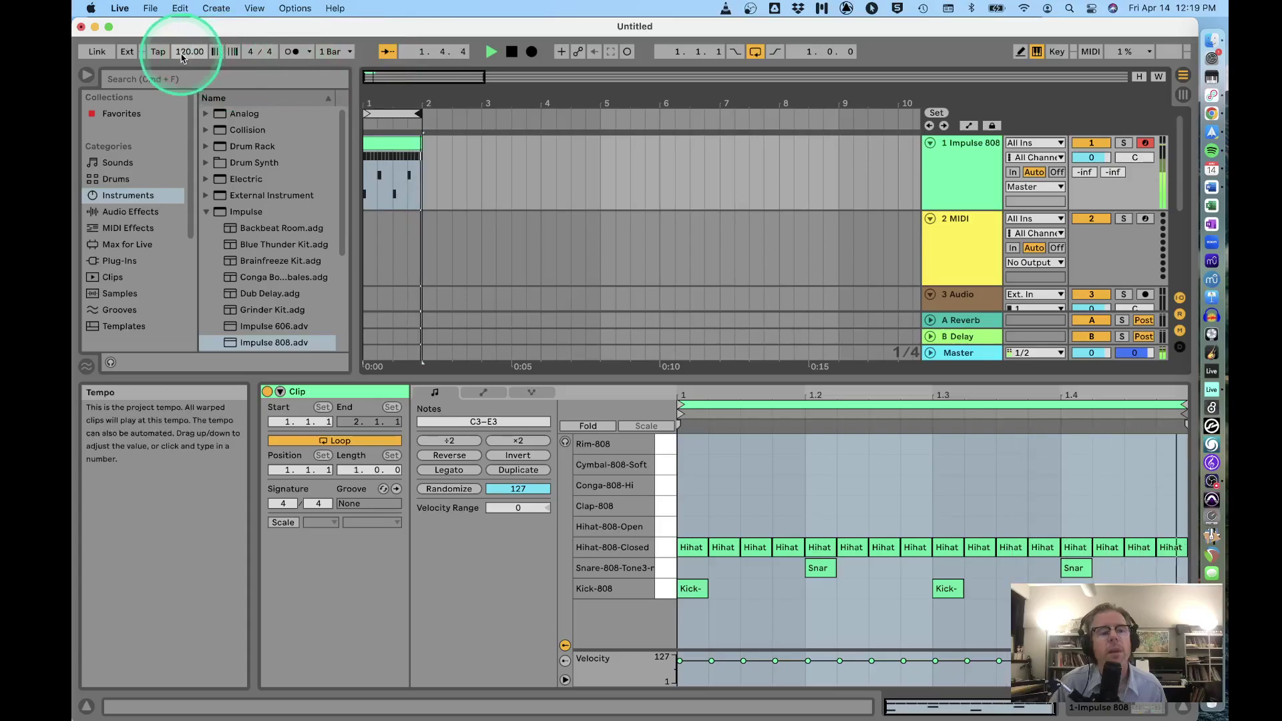
pyautogui.write('80')
pyautogui.press('Return')
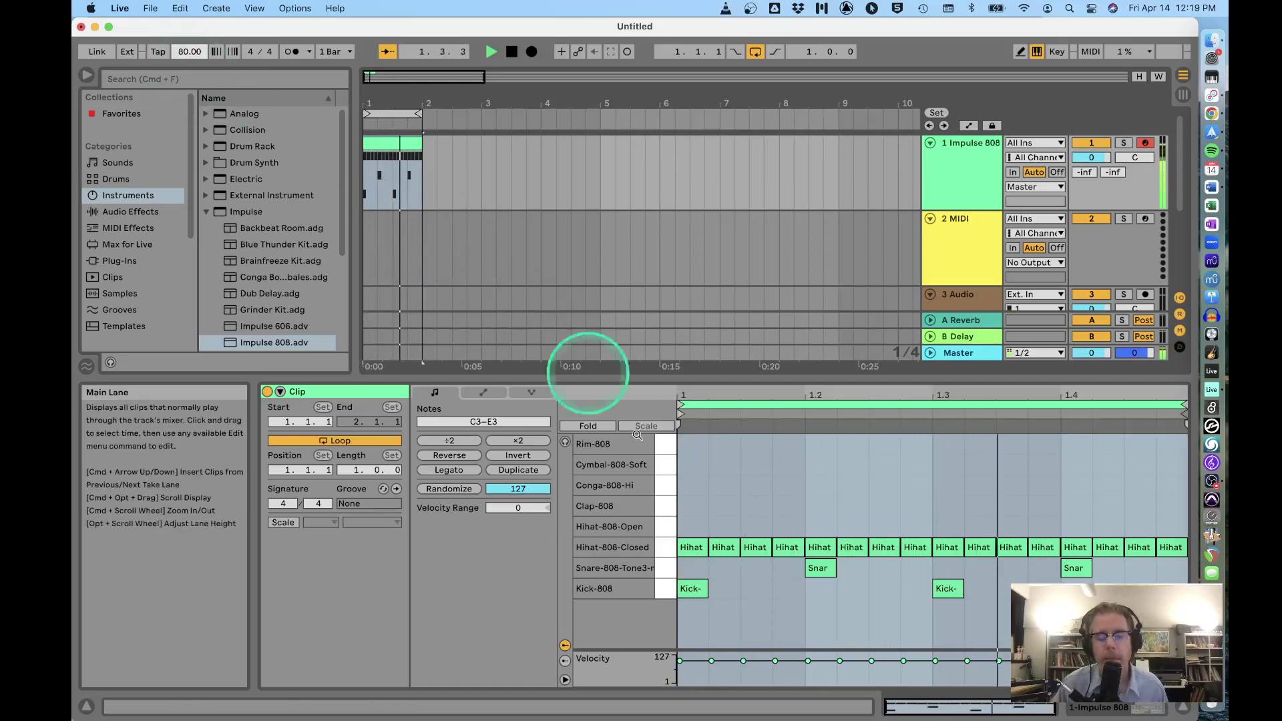
# Make the late hi-hat open, remove the closed hat at 1.4.4, add kicks at 1.2.3 and 1.3.4.
pyautogui.click(703, 534)
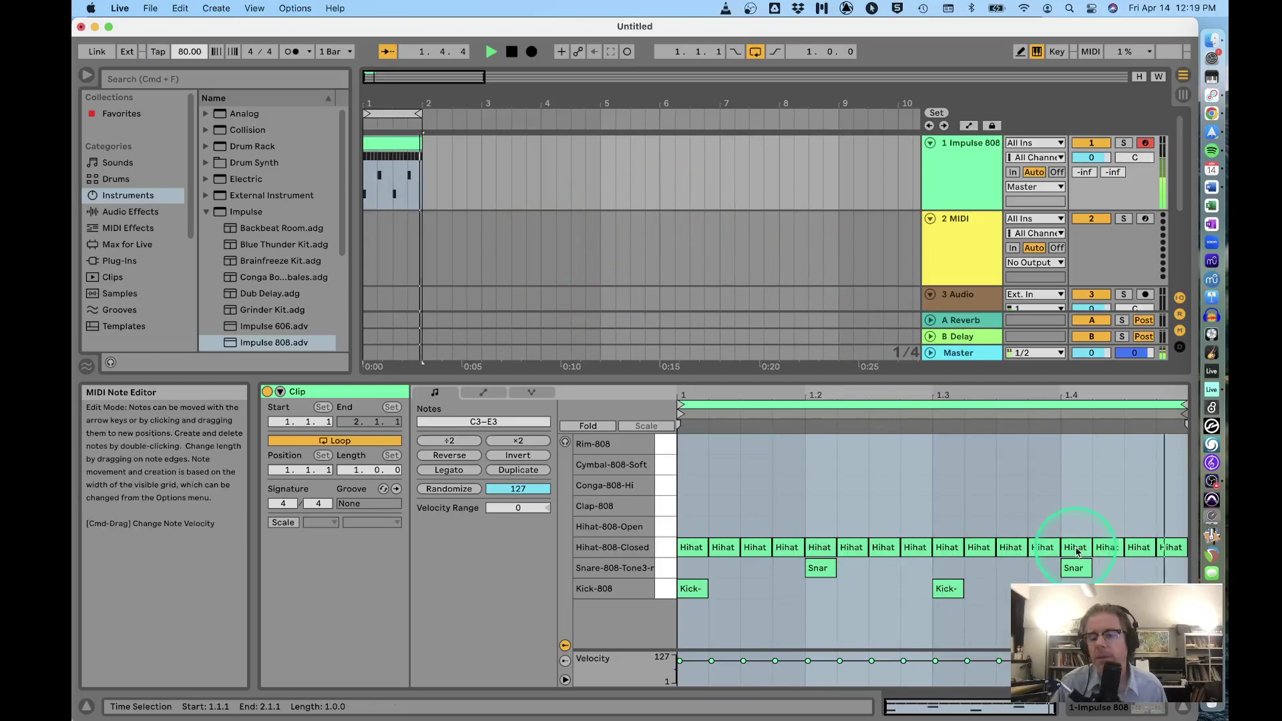
pyautogui.moveTo(1076, 552); pyautogui.dragTo(1140, 528)
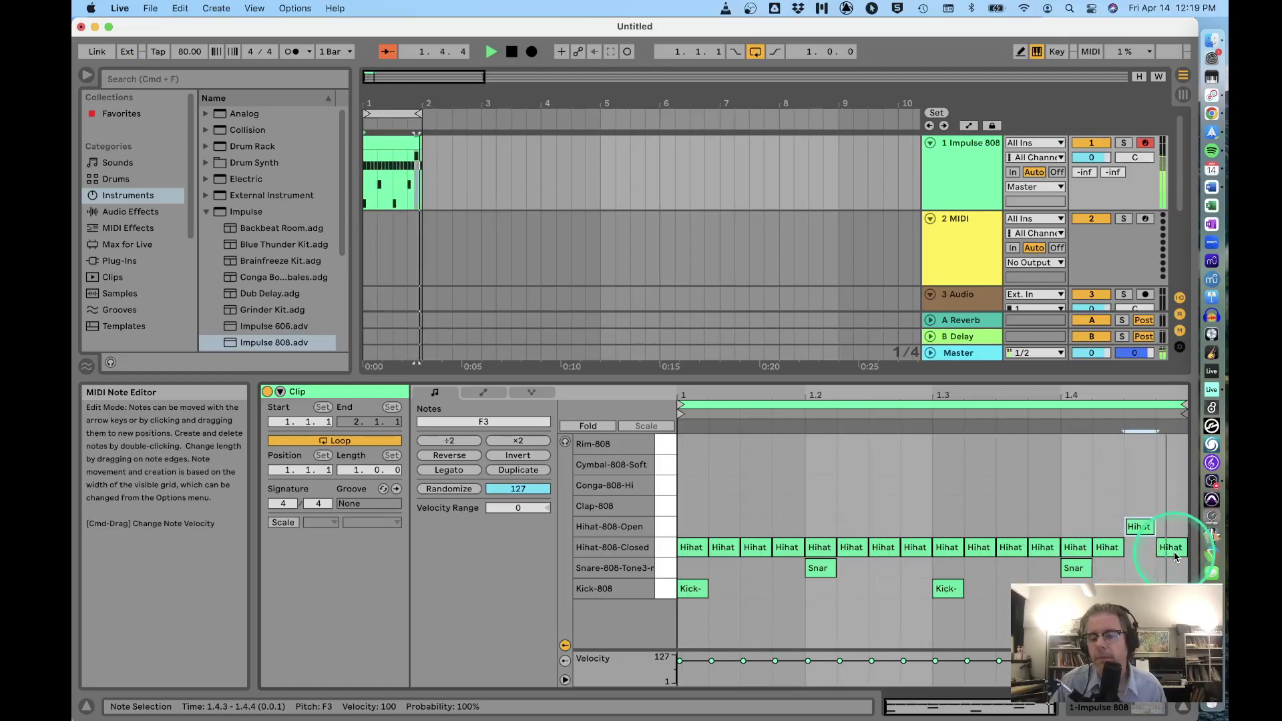
pyautogui.doubleClick(1169, 548)
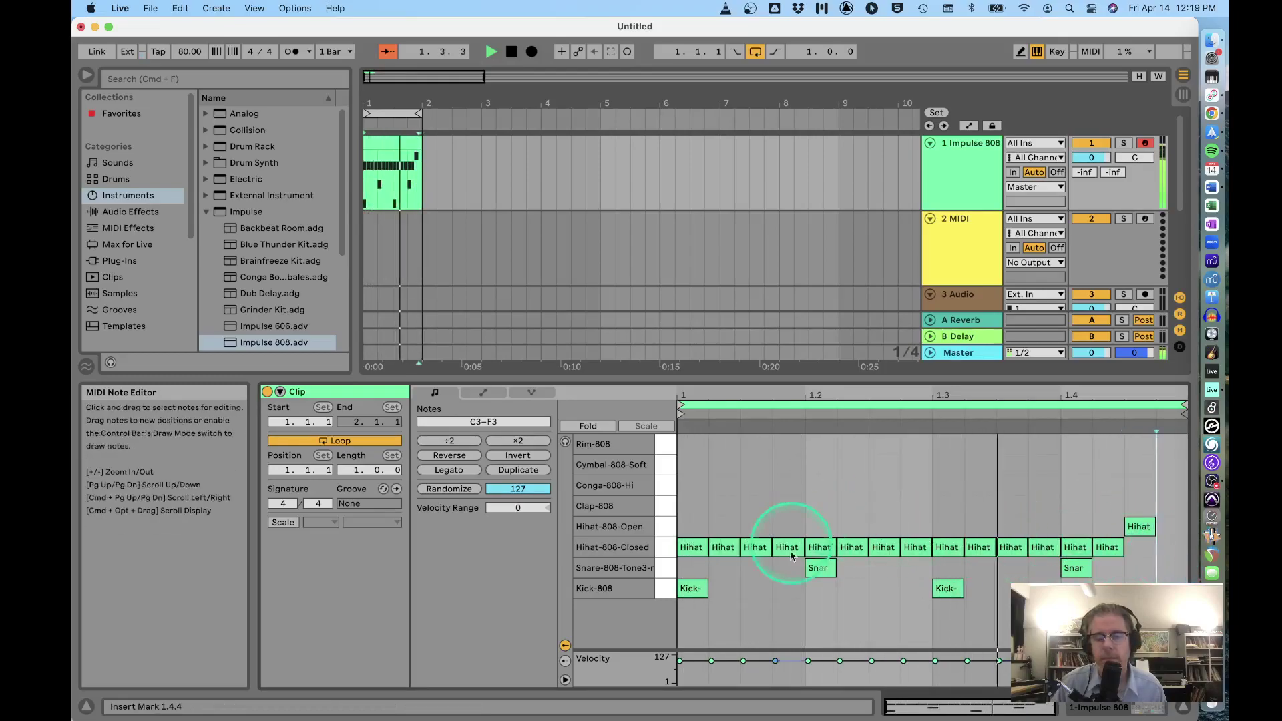
pyautogui.doubleClick(883, 588)
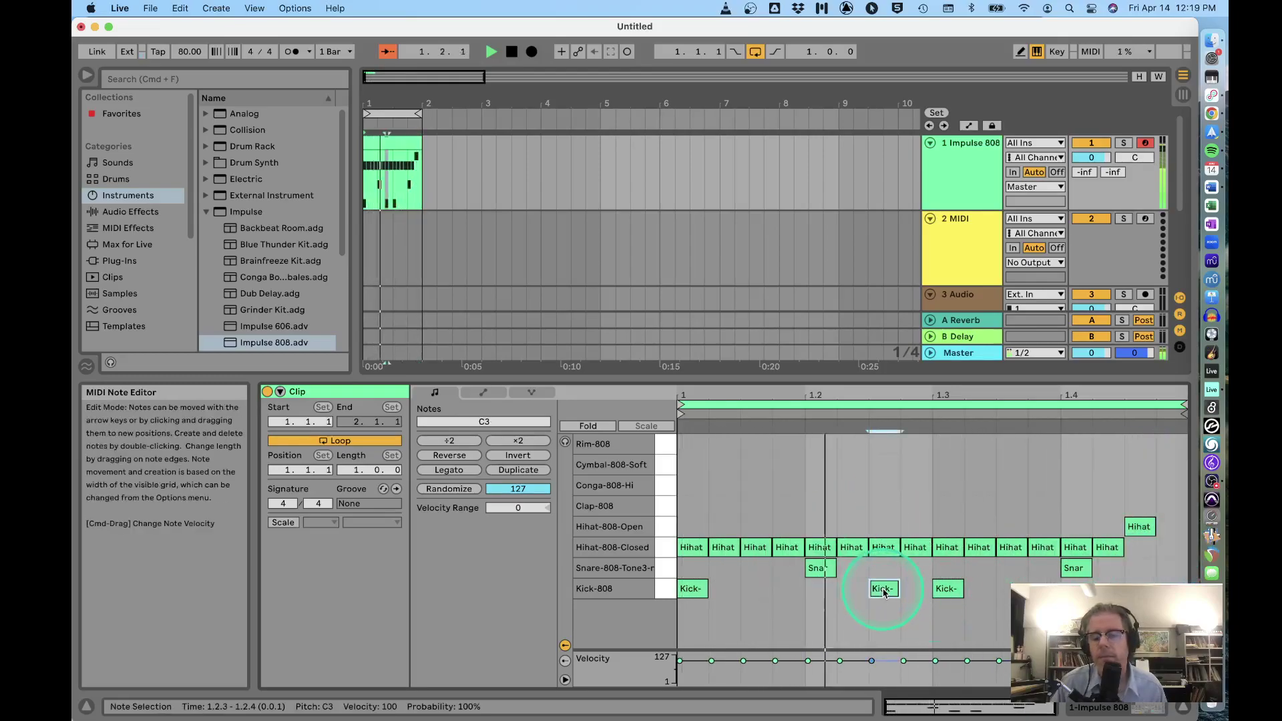
pyautogui.doubleClick(1043, 589)
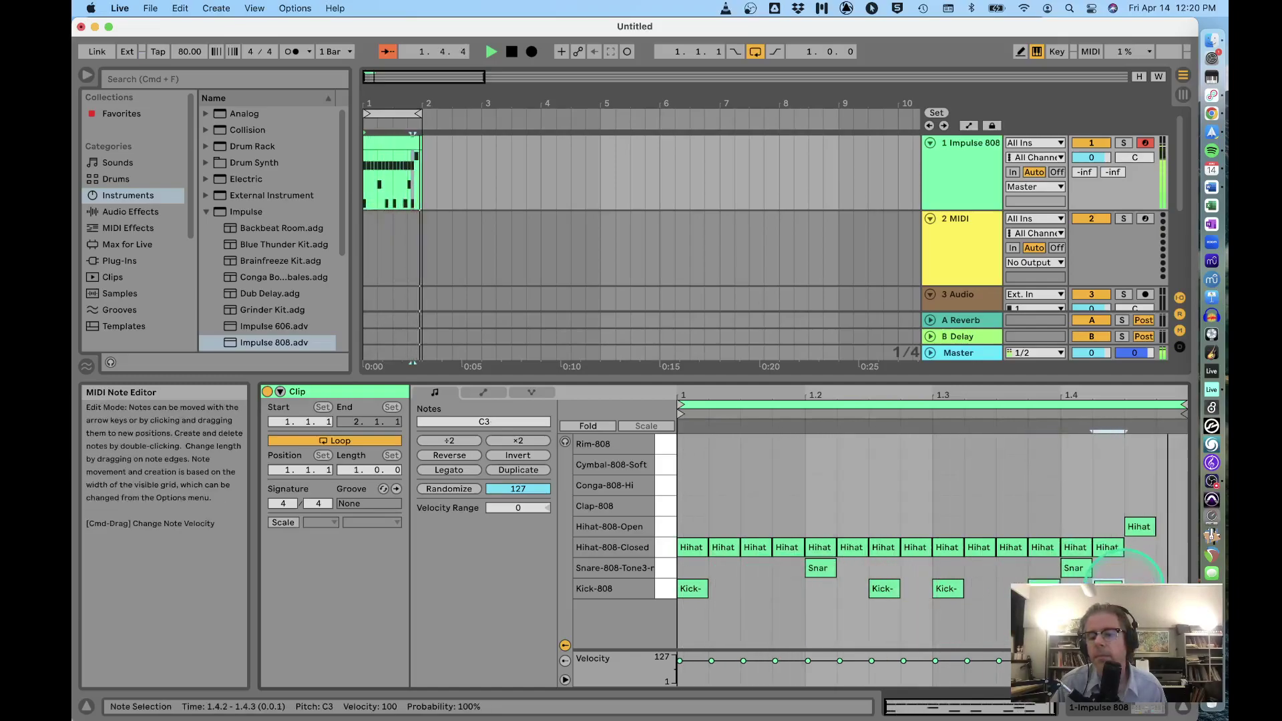
# Replace the opening closed hi-hat with an open hi-hat at 1.1.1 and stop playback.
pyautogui.click(663, 587)
pyautogui.click(681, 549)
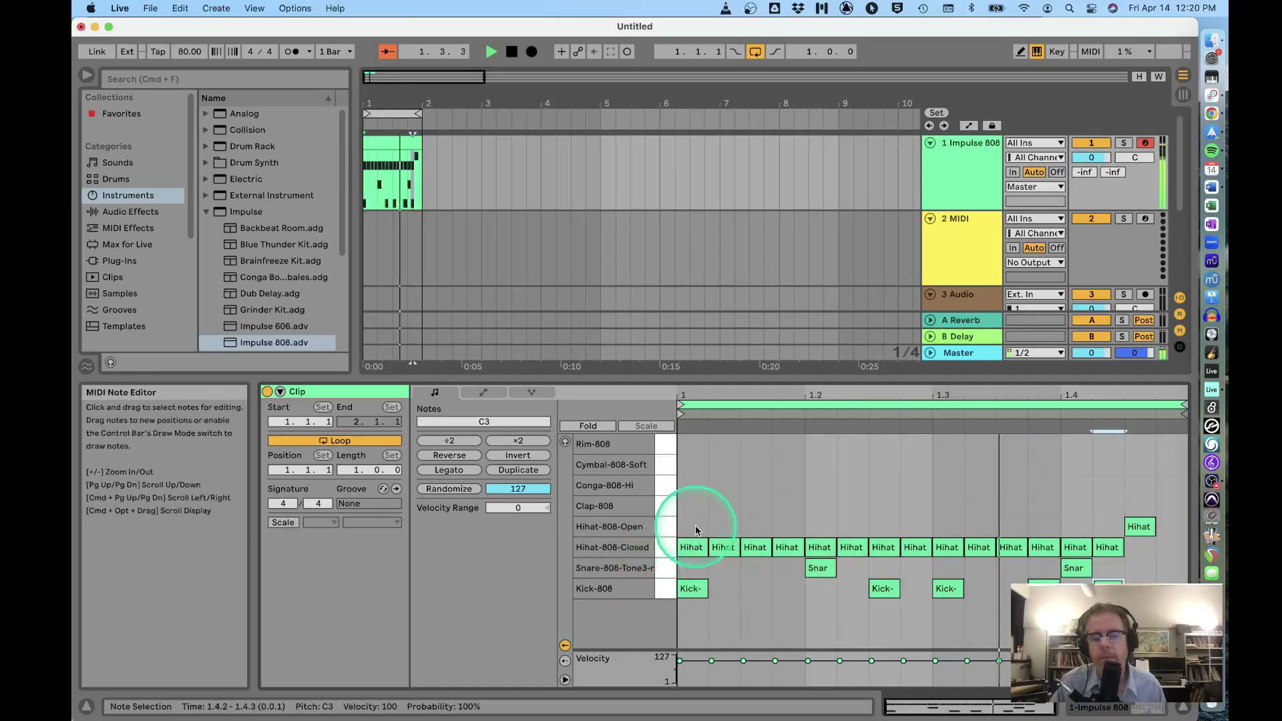
pyautogui.doubleClick(691, 527)
pyautogui.click(694, 549)
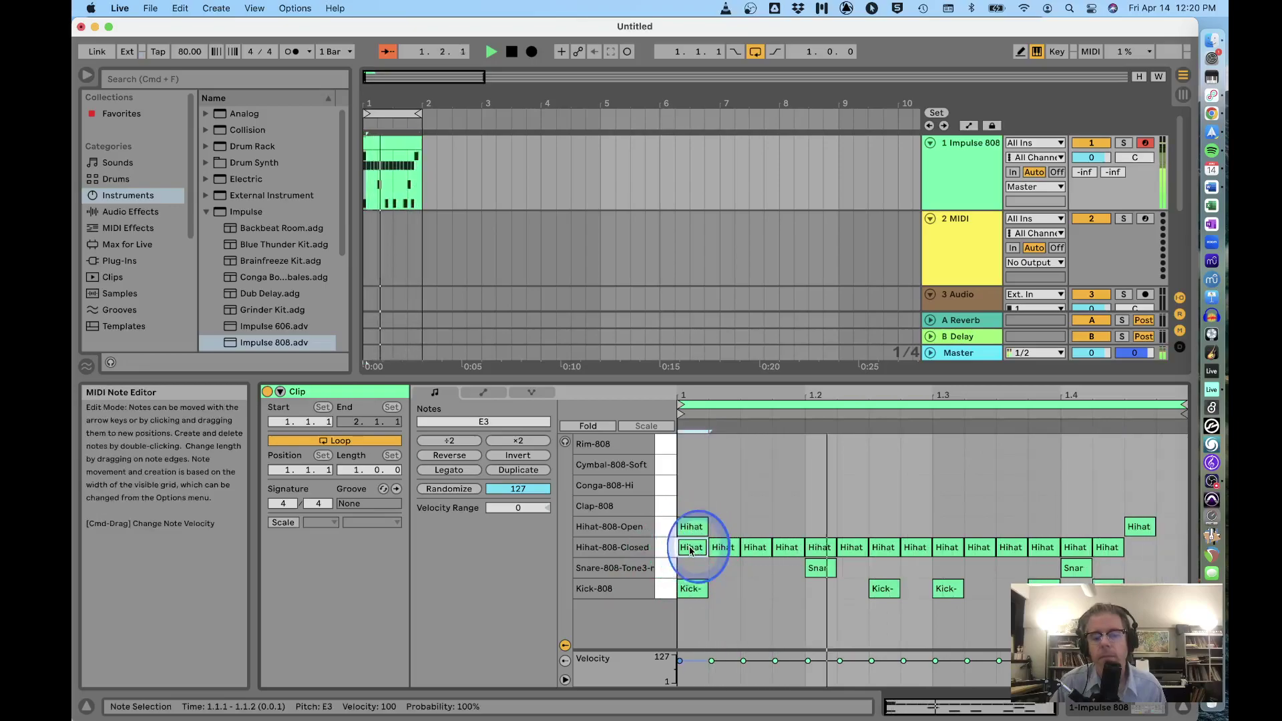
pyautogui.doubleClick(691, 548)
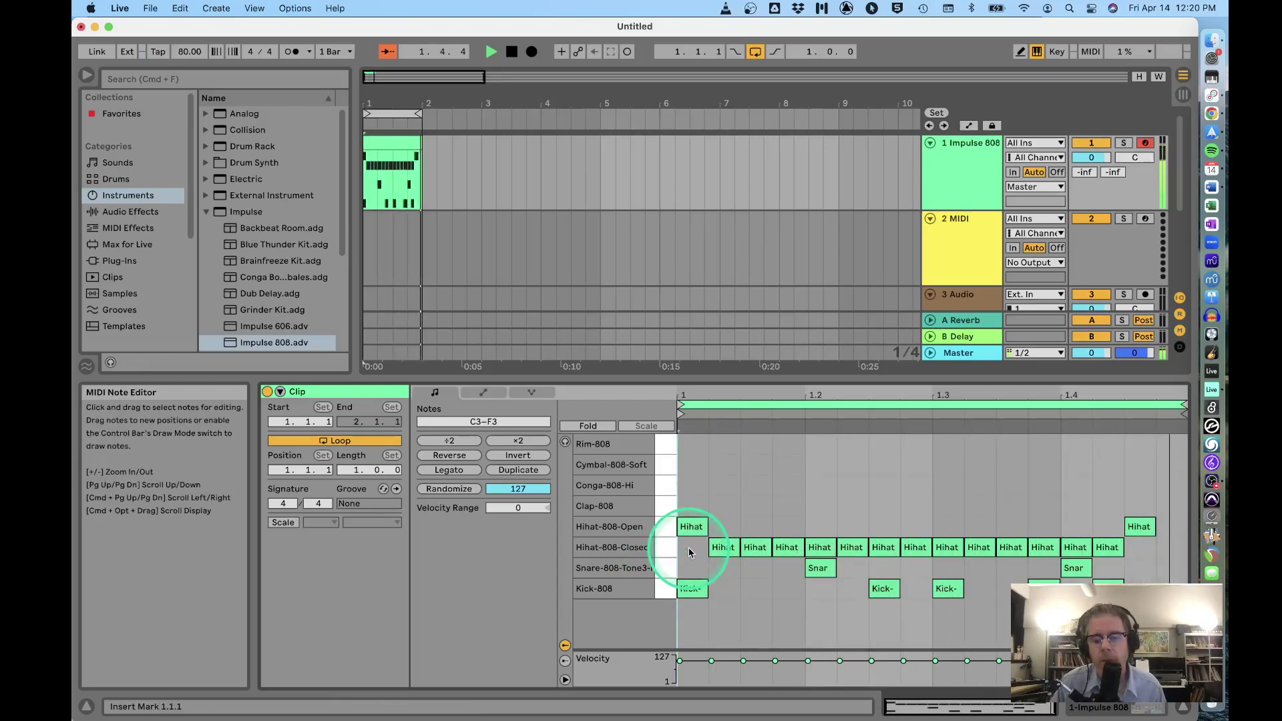
pyautogui.click(678, 398)
pyautogui.click(639, 170)
pyautogui.click(734, 527)
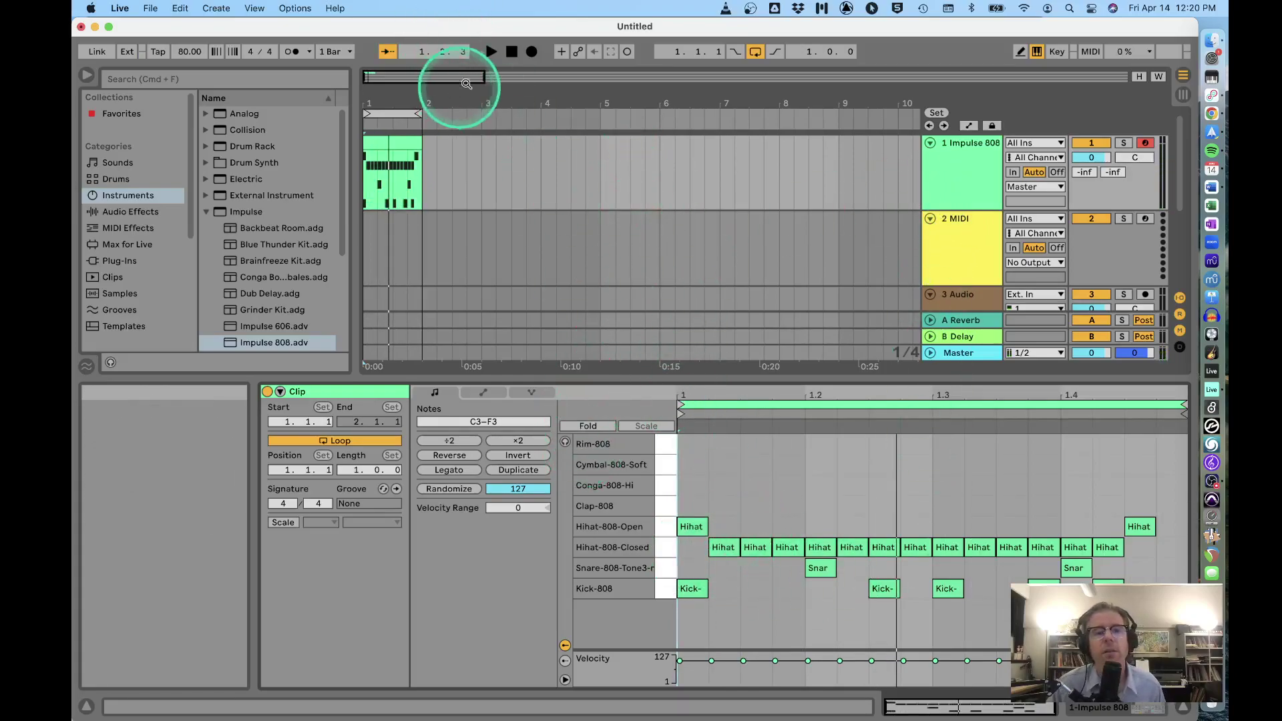
pyautogui.click(754, 52)
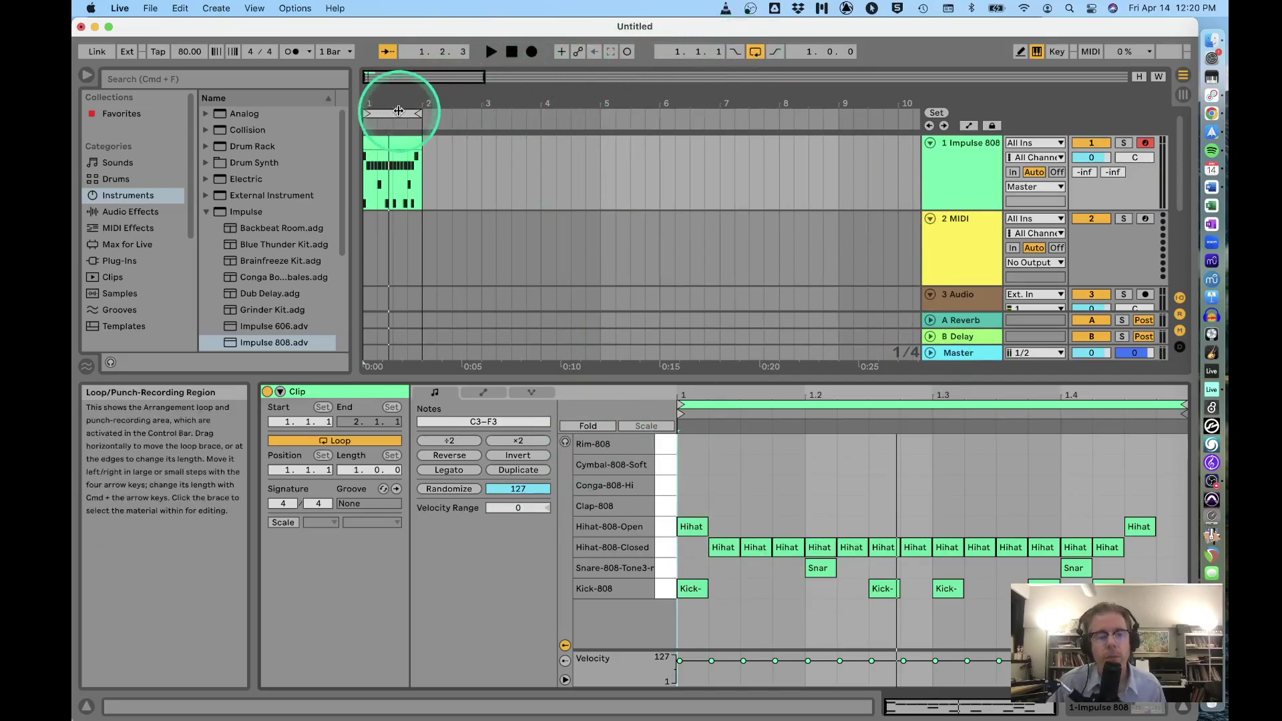
pyautogui.moveTo(420, 113); pyautogui.dragTo(496, 113)
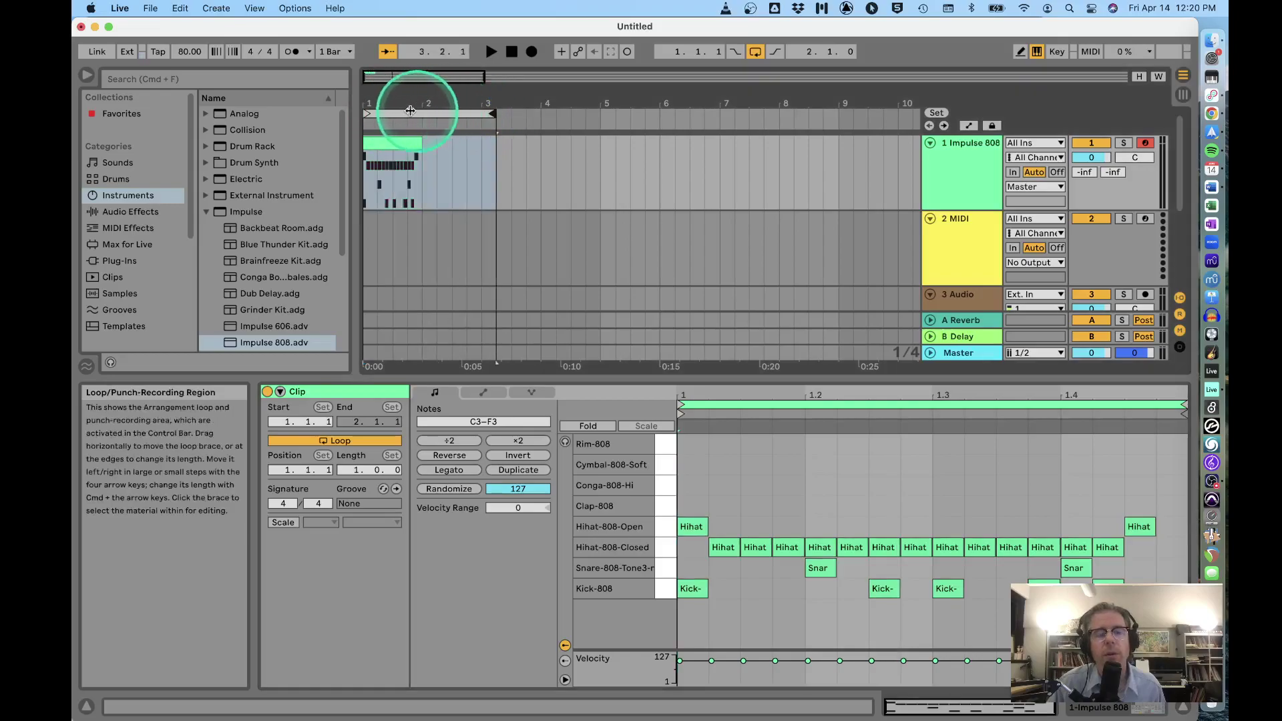
pyautogui.press('space')
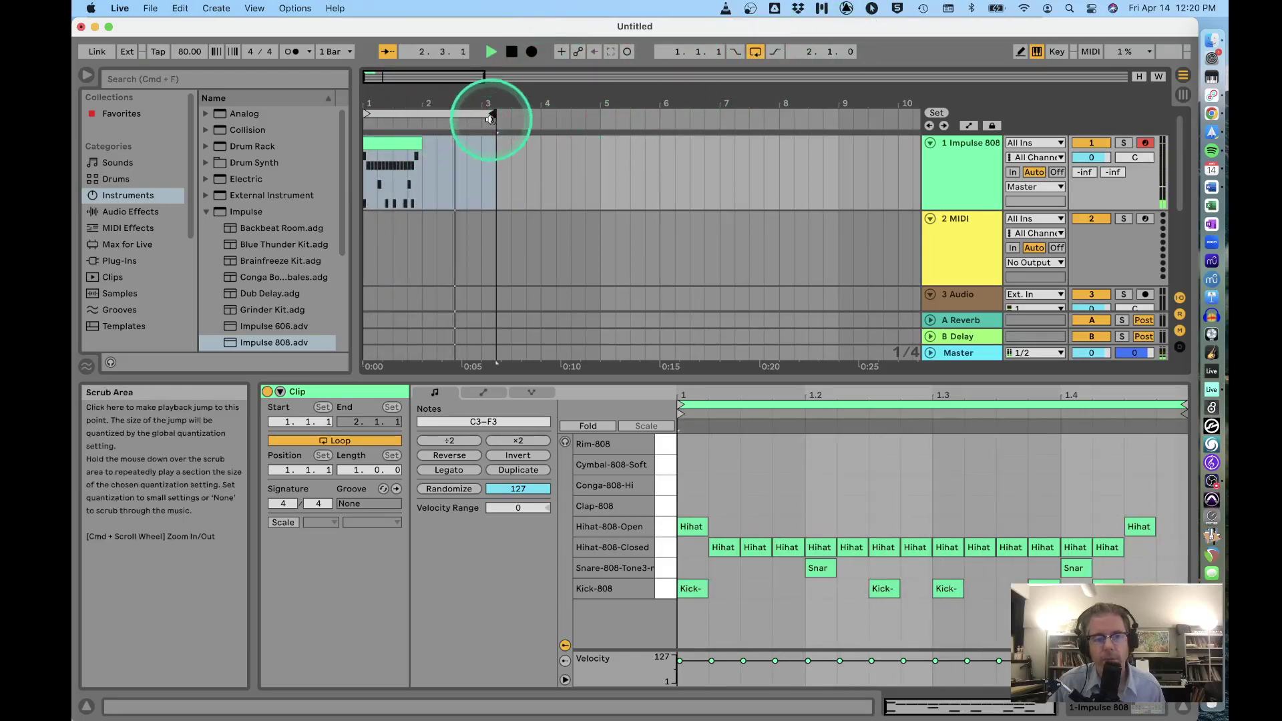
pyautogui.moveTo(496, 119); pyautogui.dragTo(422, 116)
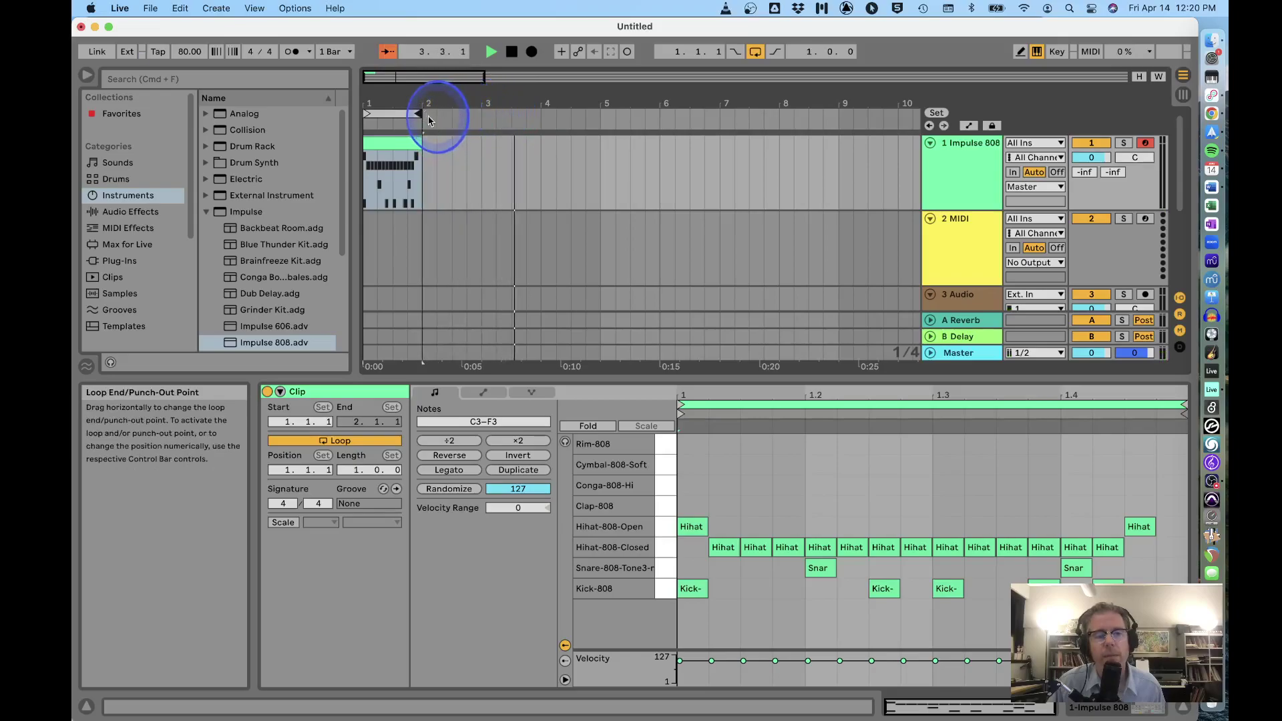
pyautogui.click(489, 134)
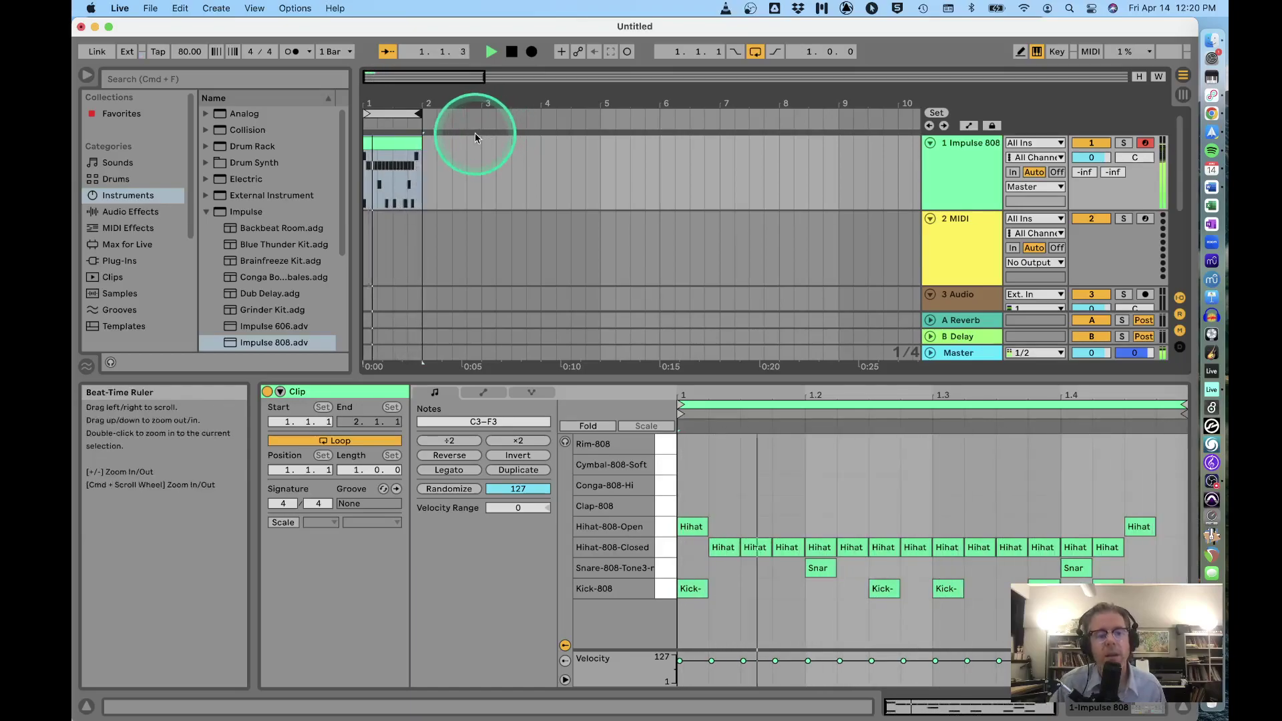
pyautogui.click(512, 52)
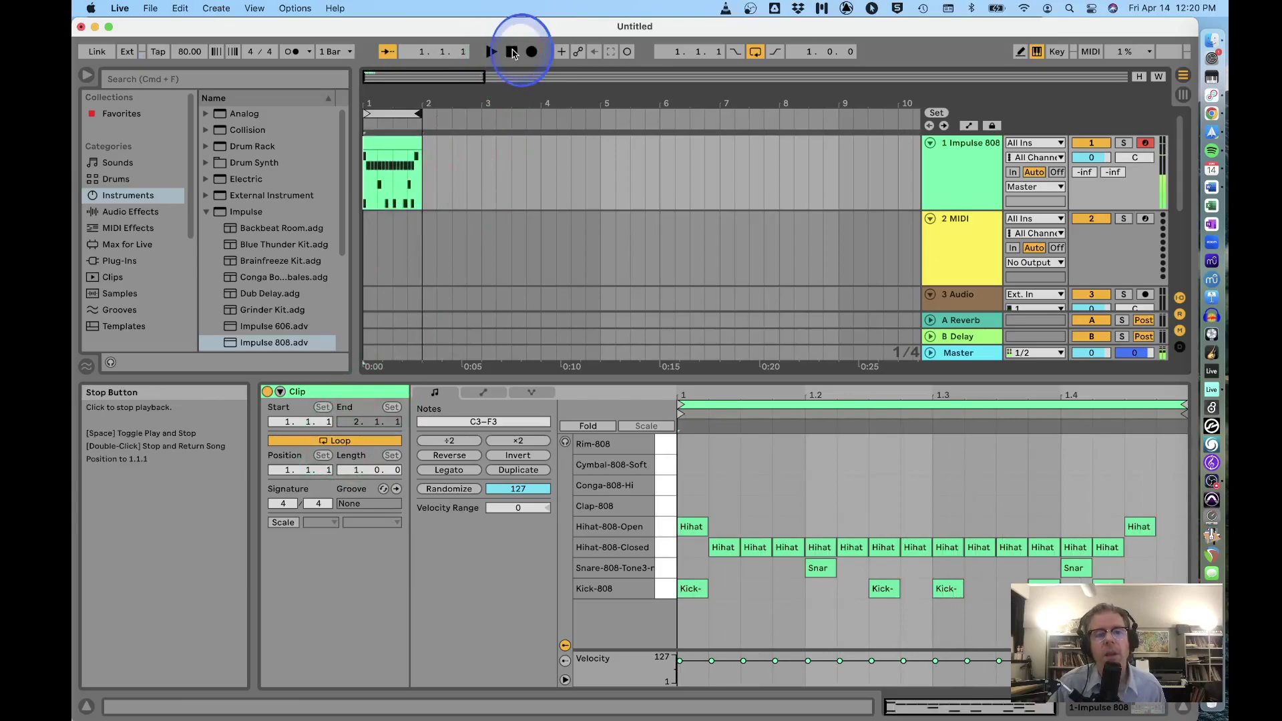
pyautogui.click(512, 52)
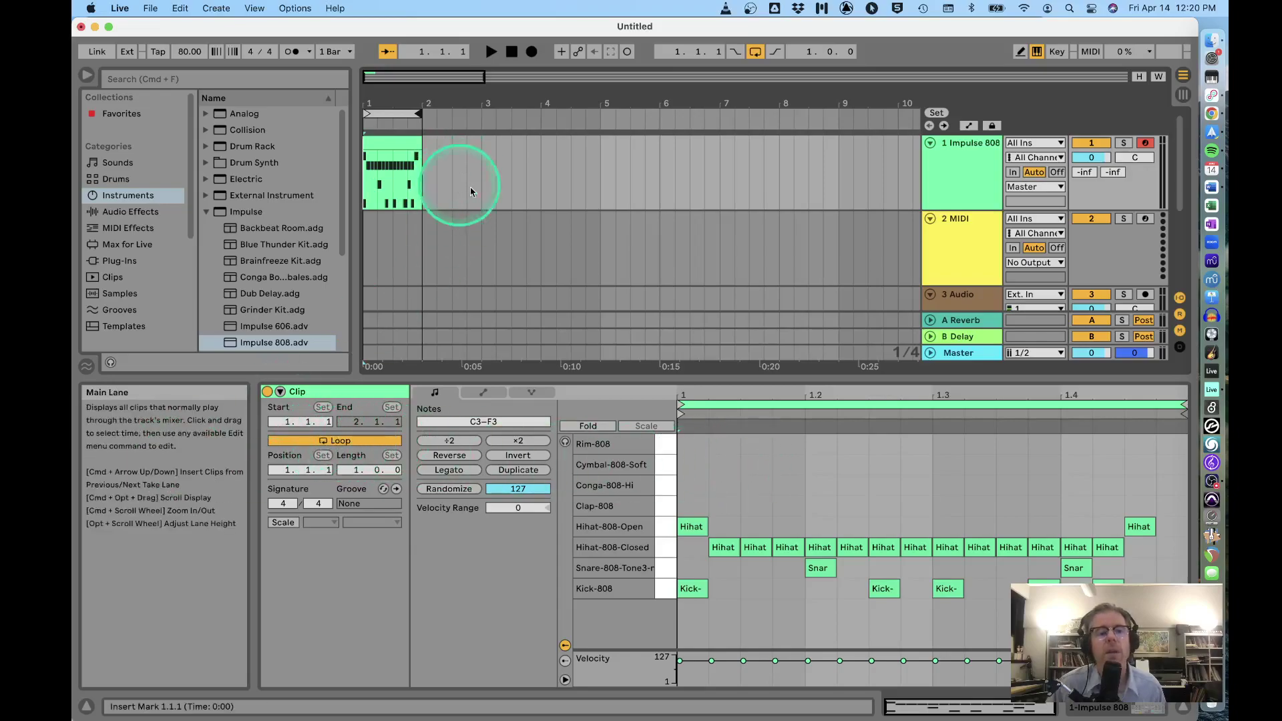
# Extend the looped Impulse 808 clip to bar 9 so its pattern repeats eight times.
pyautogui.click(532, 170)
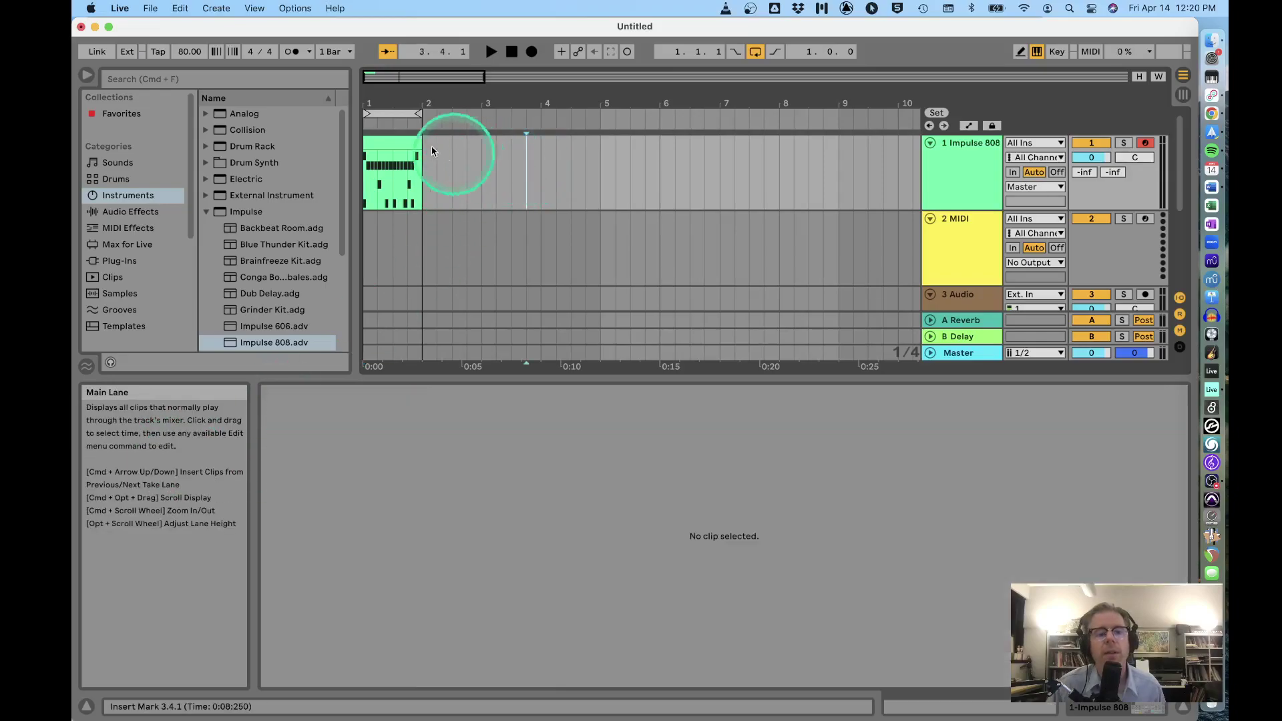
pyautogui.click(390, 143)
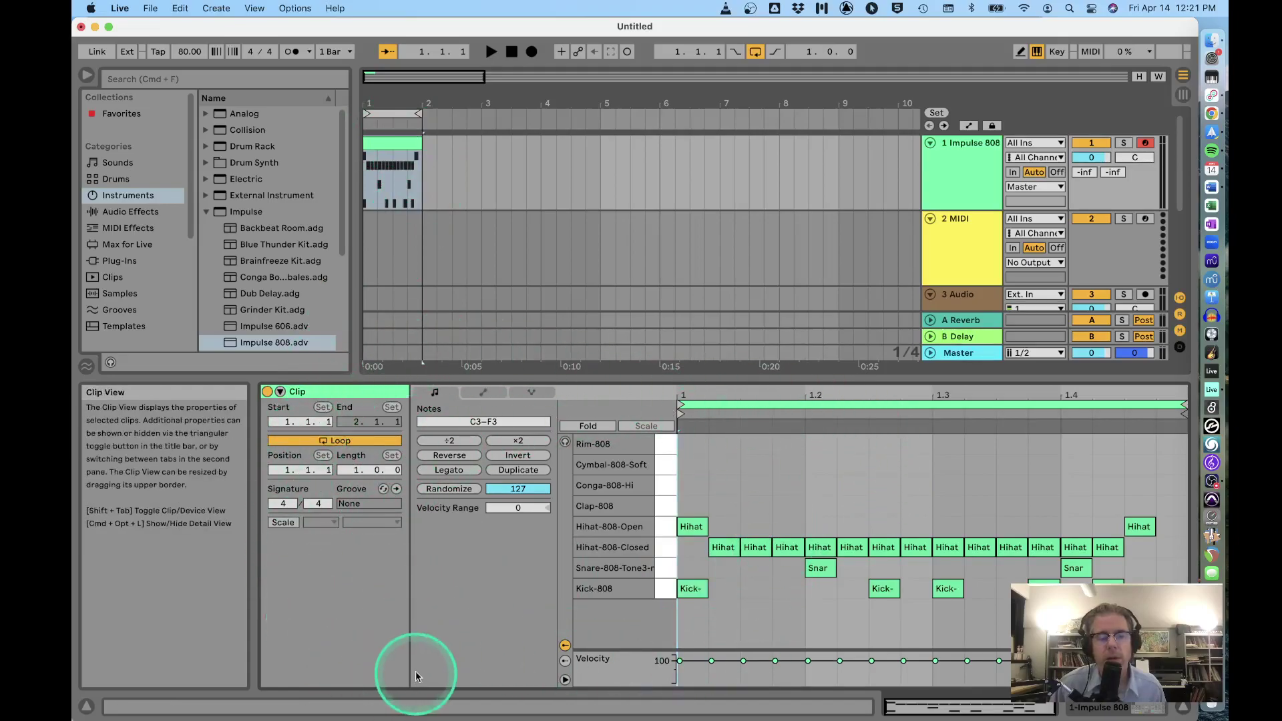
pyautogui.click(324, 441)
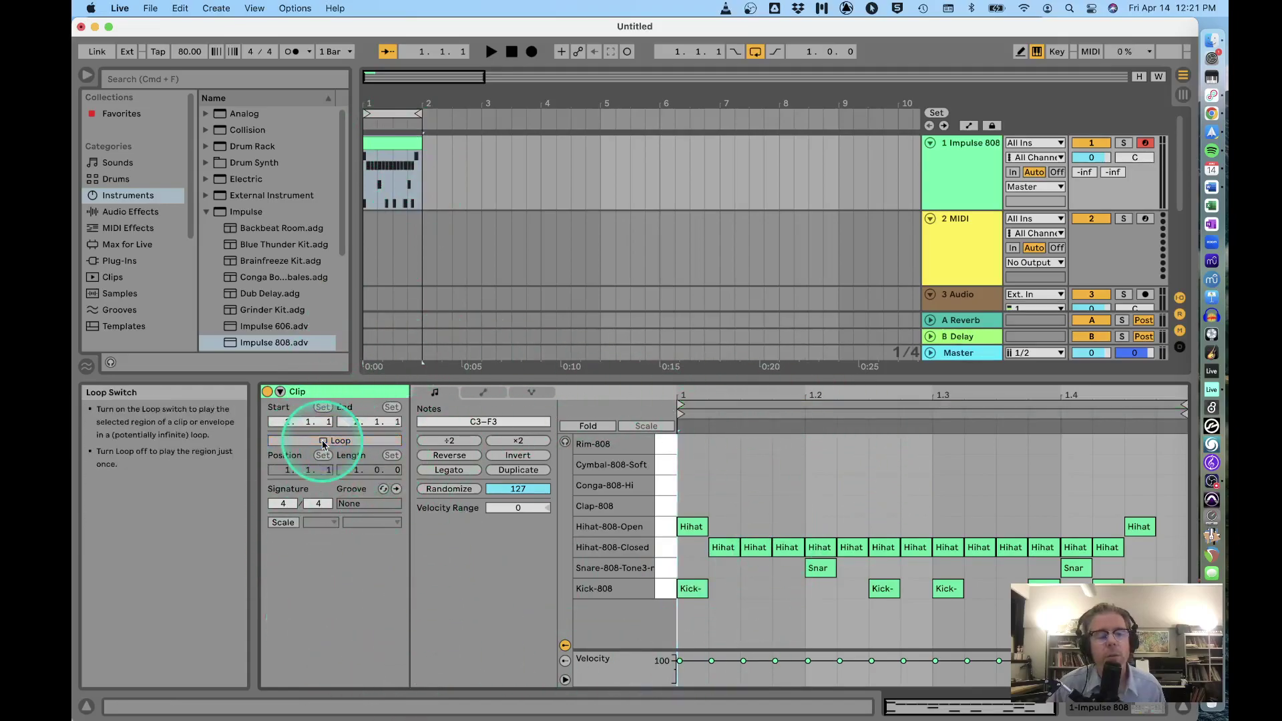
pyautogui.click(323, 441)
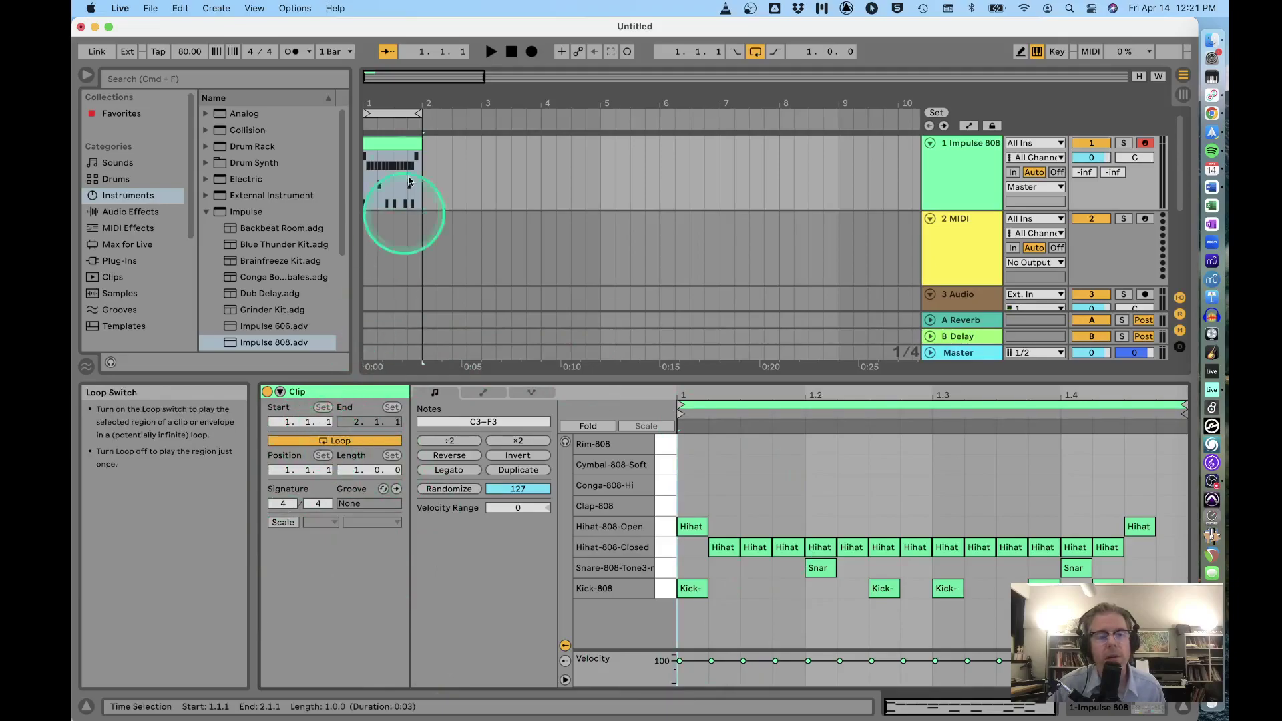
pyautogui.moveTo(421, 140)
pyautogui.mouseDown()
pyautogui.moveTo(850, 157)
pyautogui.moveTo(430, 149)
pyautogui.mouseUp()
pyautogui.click(334, 442)
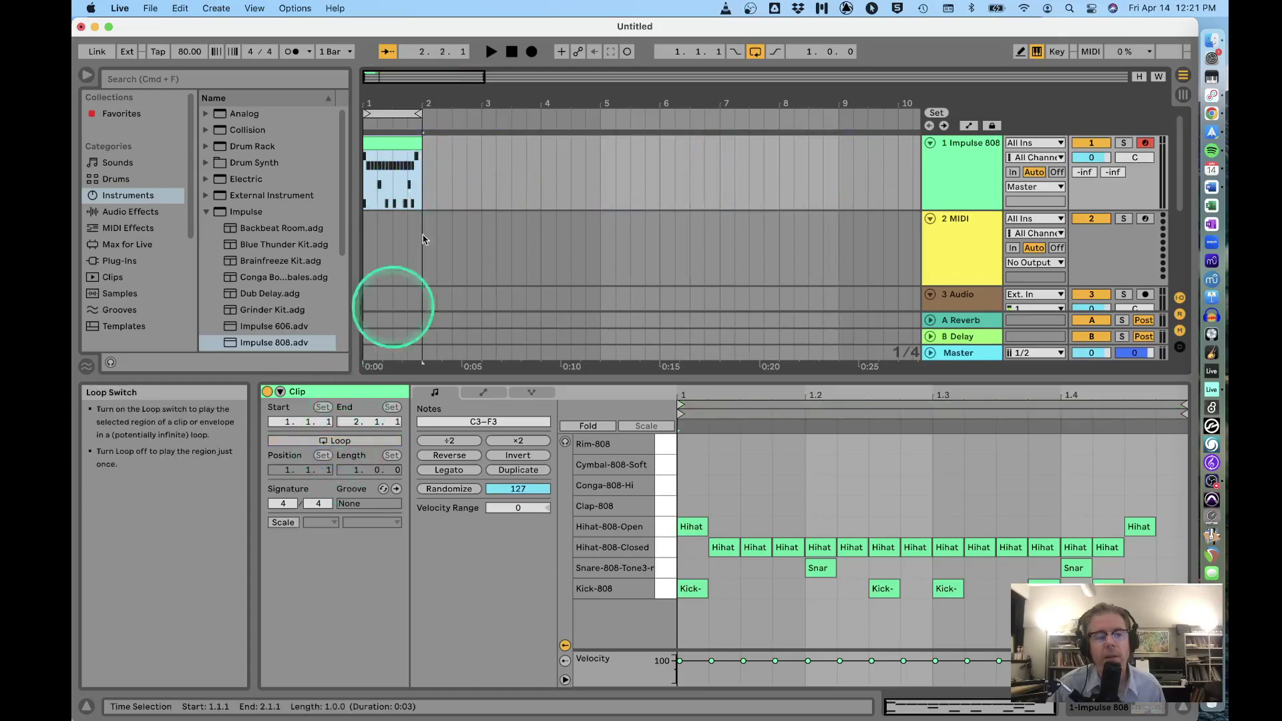
pyautogui.moveTo(418, 141); pyautogui.dragTo(832, 155)
pyautogui.click(352, 441)
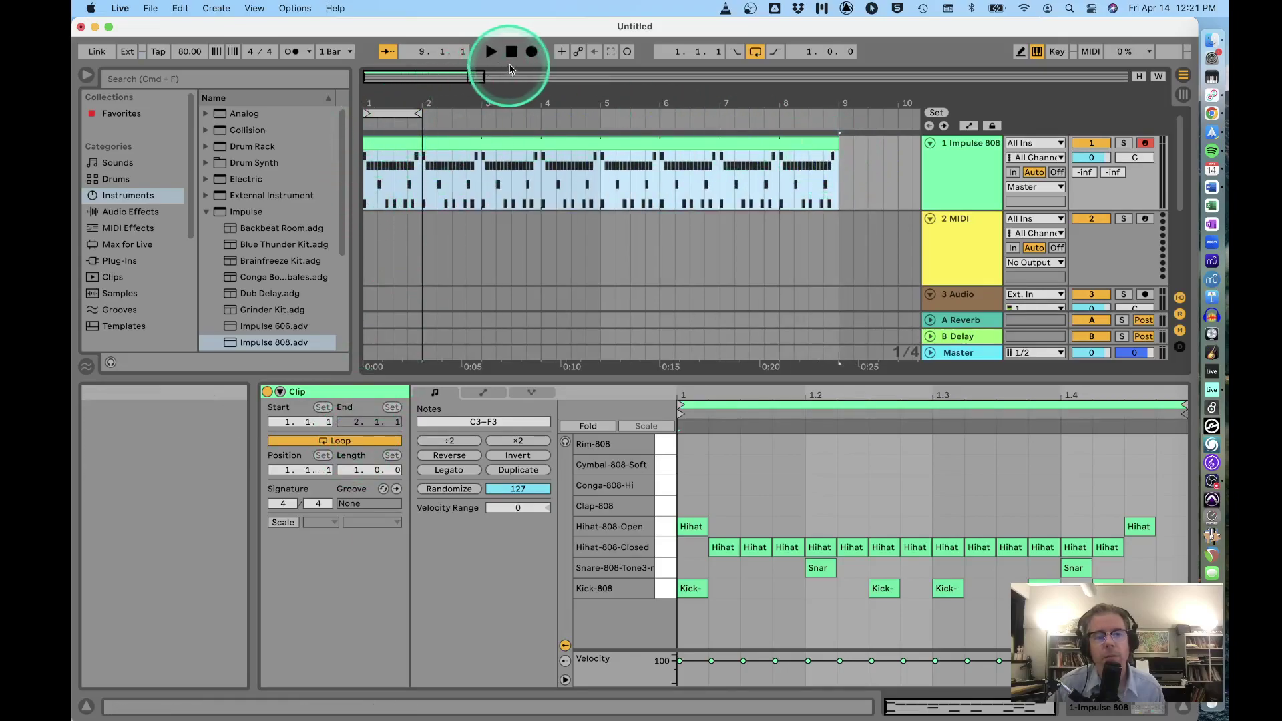
# Turn off the arrangement loop and play the beat from the start.
pyautogui.click(512, 52)
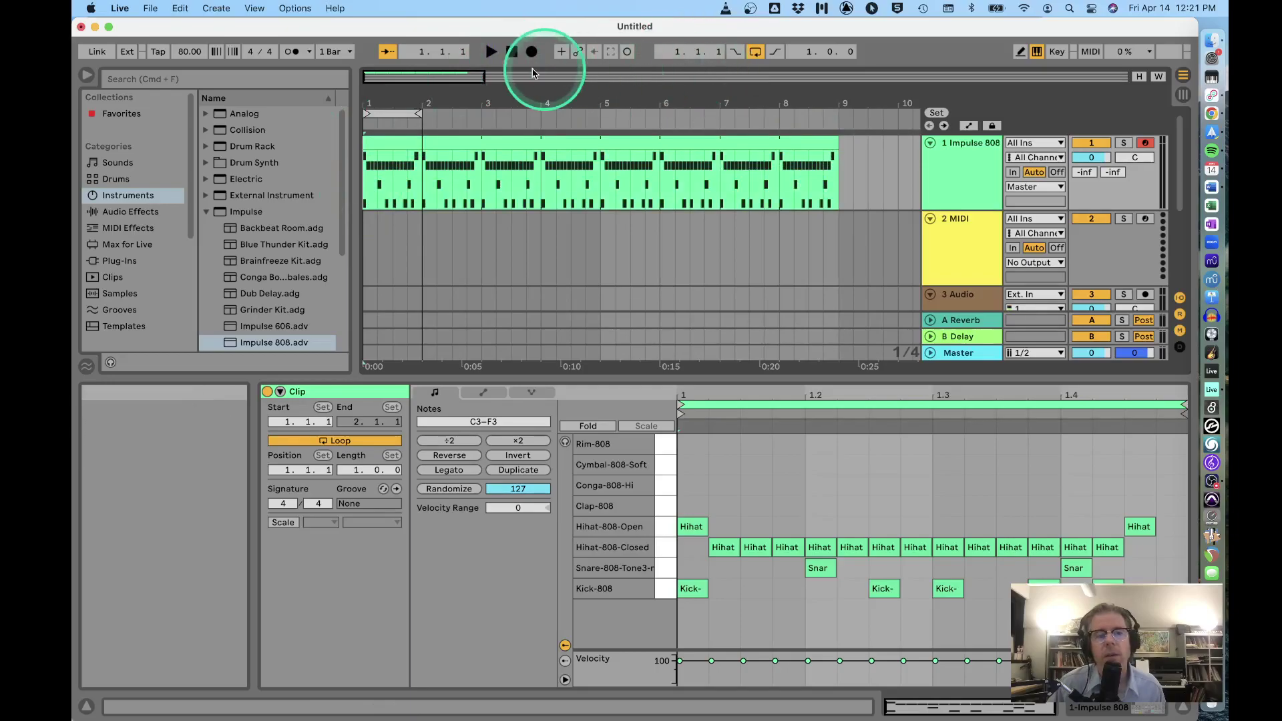
pyautogui.click(756, 51)
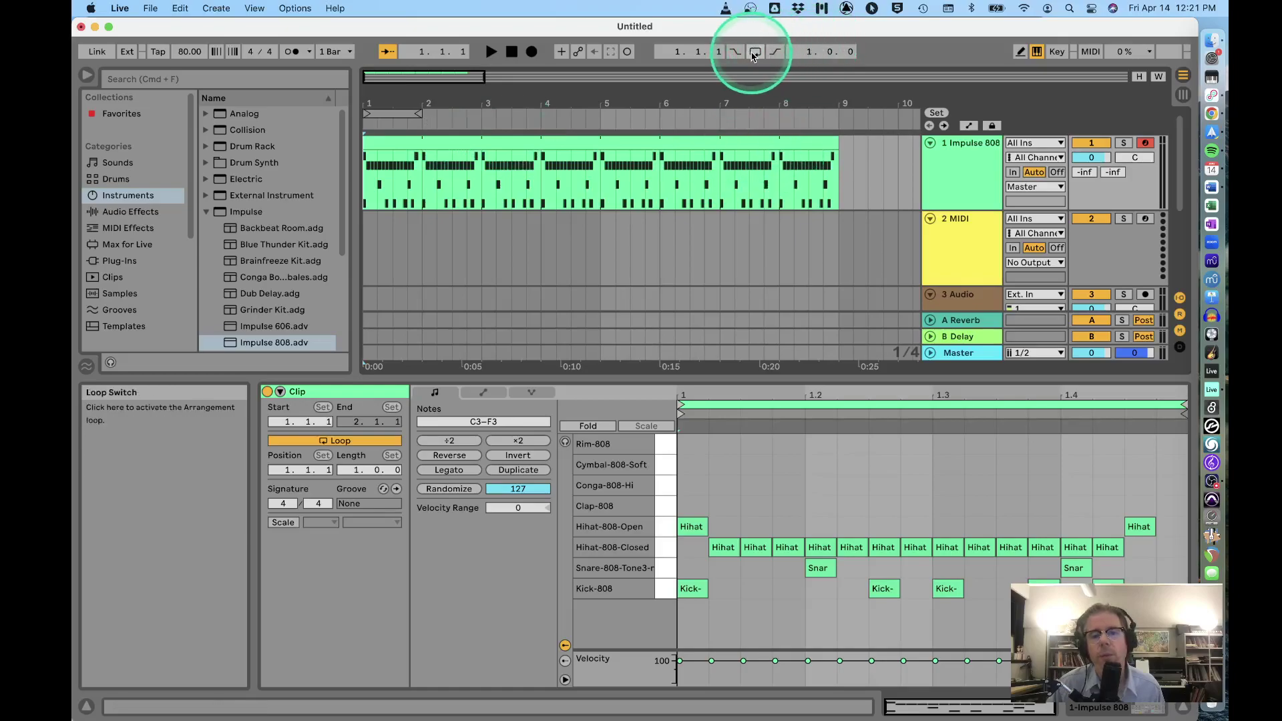
pyautogui.press('space')
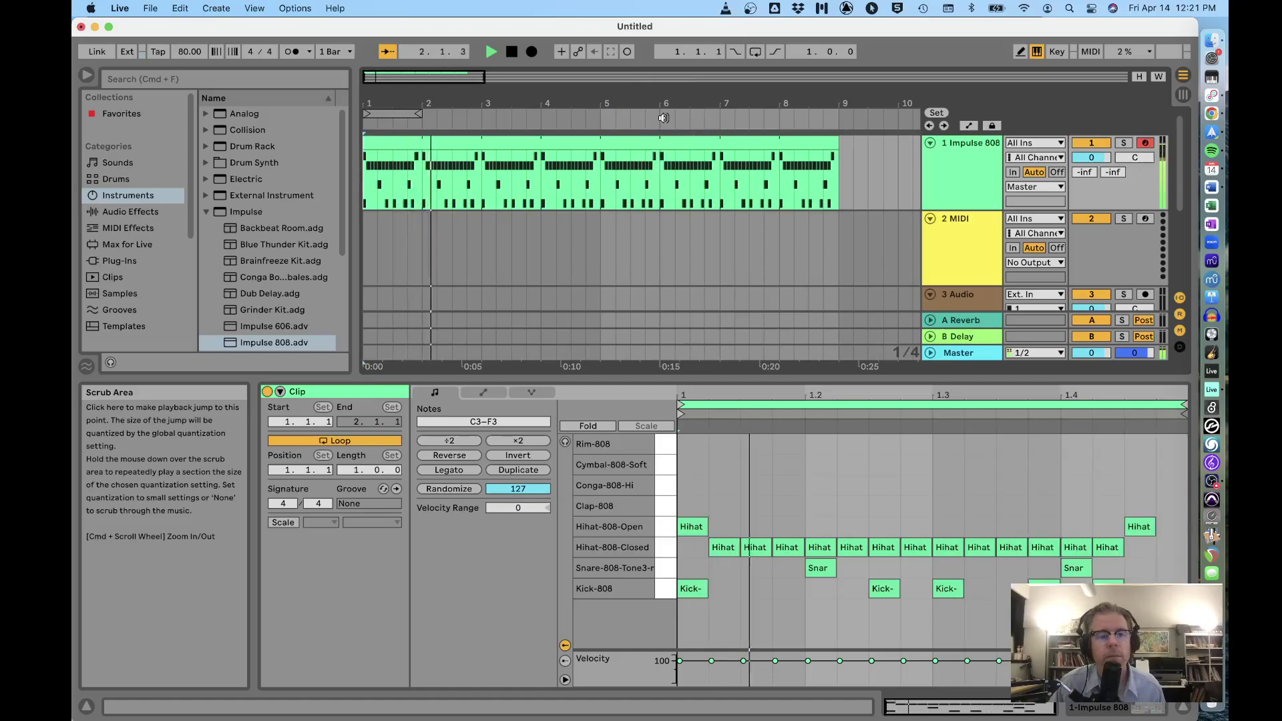
# Delete and redraw the Kick-808 notes on beats 1 and 3.
pyautogui.click(393, 142)
pyautogui.click(611, 594)
pyautogui.click(692, 590)
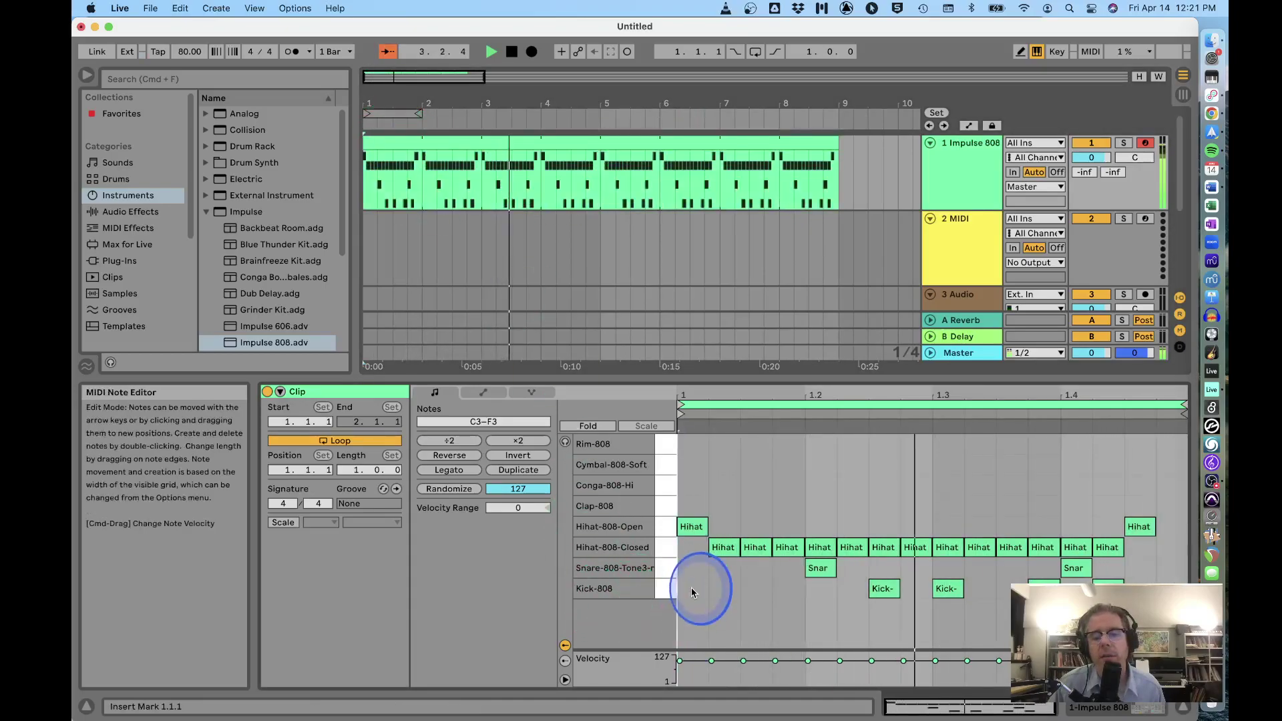
pyautogui.click(949, 589)
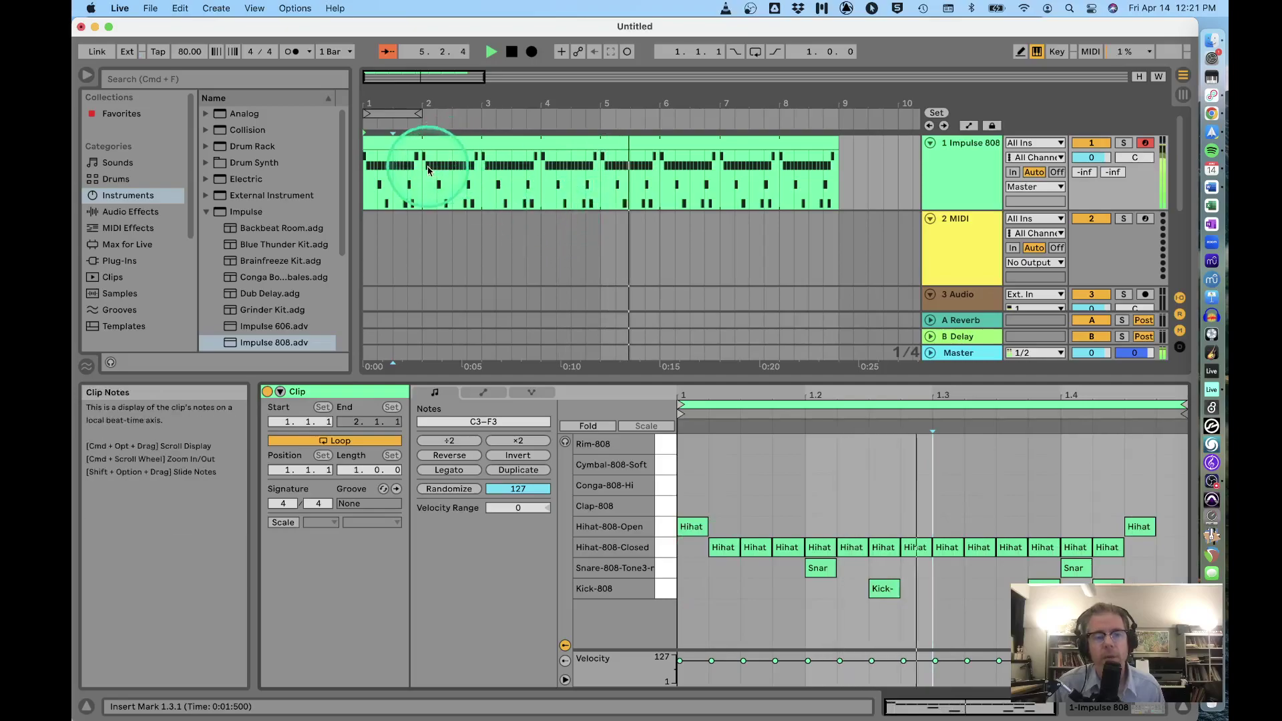
pyautogui.doubleClick(693, 588)
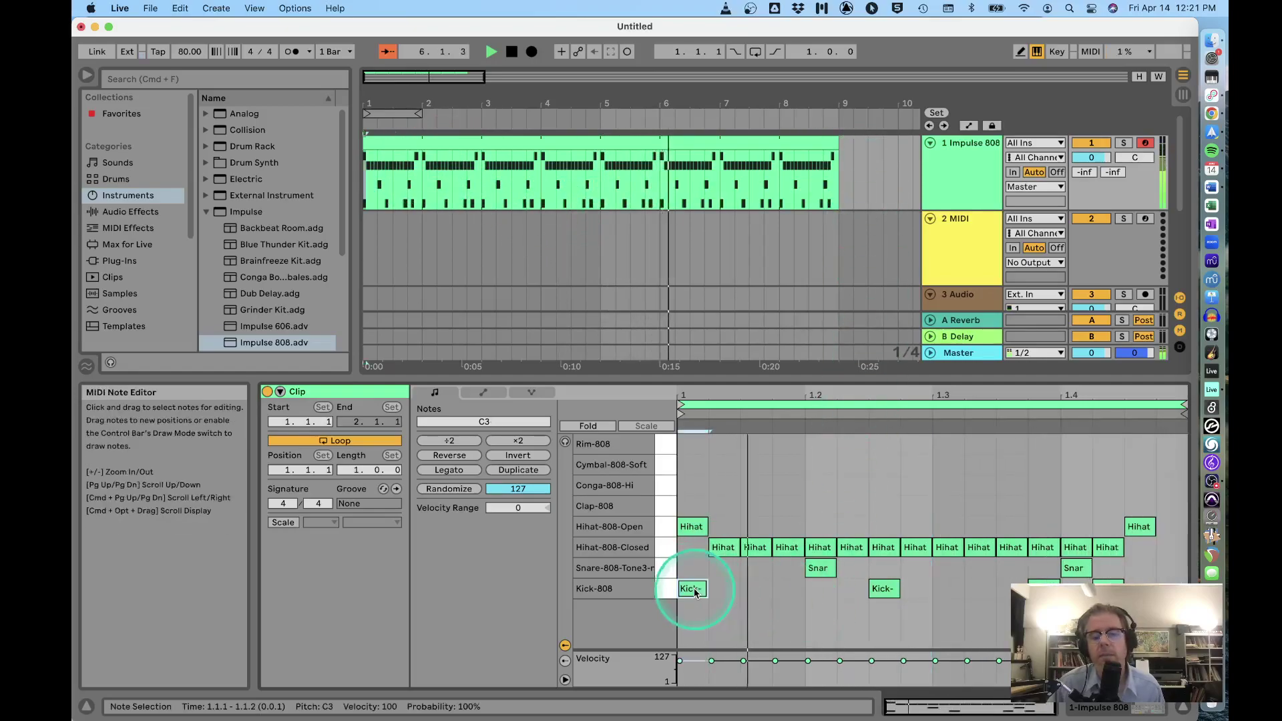
pyautogui.doubleClick(947, 589)
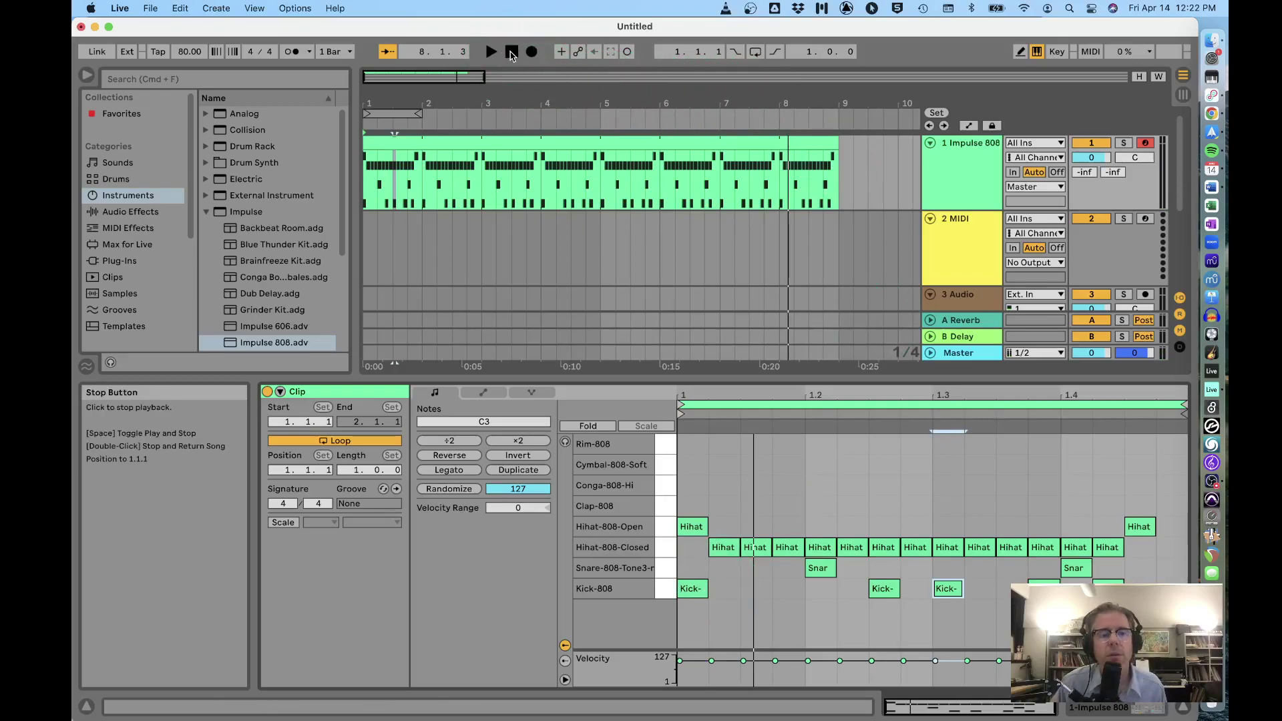
# Shorten the clip back to one bar, stop playback and return to the song start.
pyautogui.moveTo(837, 137); pyautogui.dragTo(415, 134)
pyautogui.click(370, 132)
pyautogui.click(511, 52)
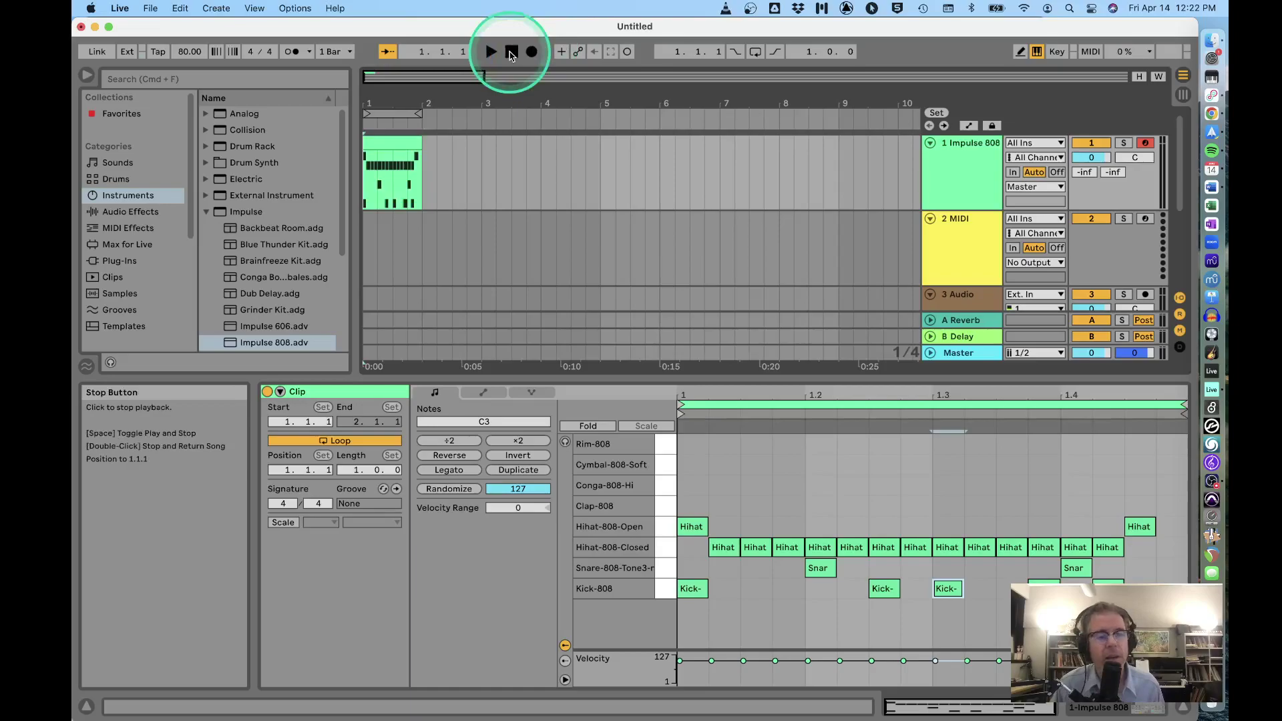
# Delete all drum notes, then delete the empty Impulse 808 clip.
pyautogui.moveTo(1172, 611); pyautogui.dragTo(672, 515)
pyautogui.press('Delete')
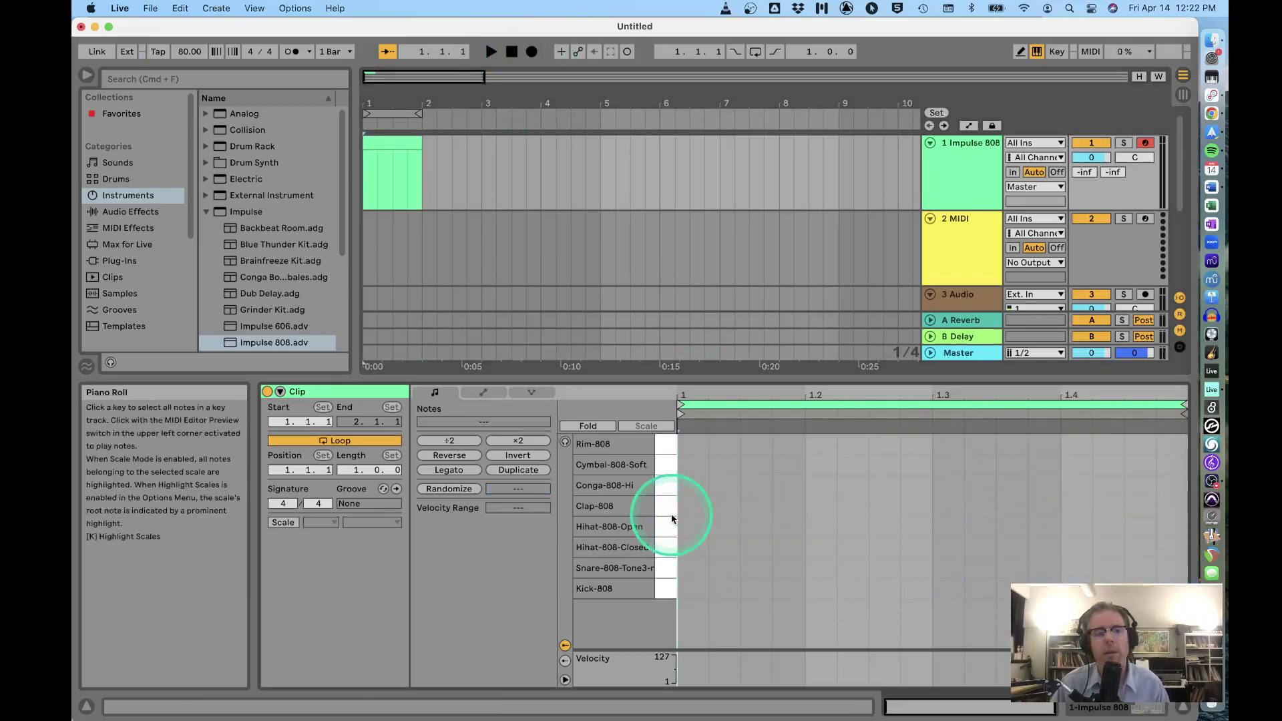
pyautogui.click(384, 145)
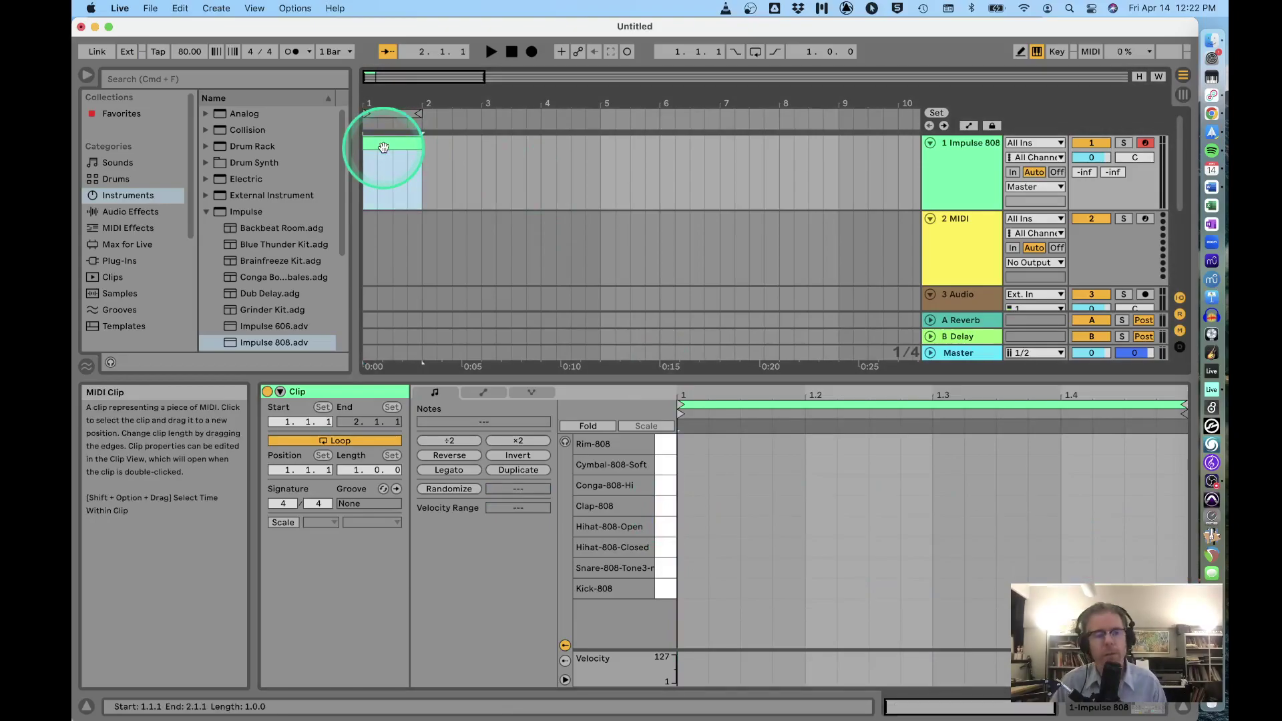
pyautogui.press('Delete')
# Show the Impulse 808 device view and bring up the Edit menu.
pyautogui.click(586, 175)
pyautogui.click(977, 143)
pyautogui.doubleClick(977, 143)
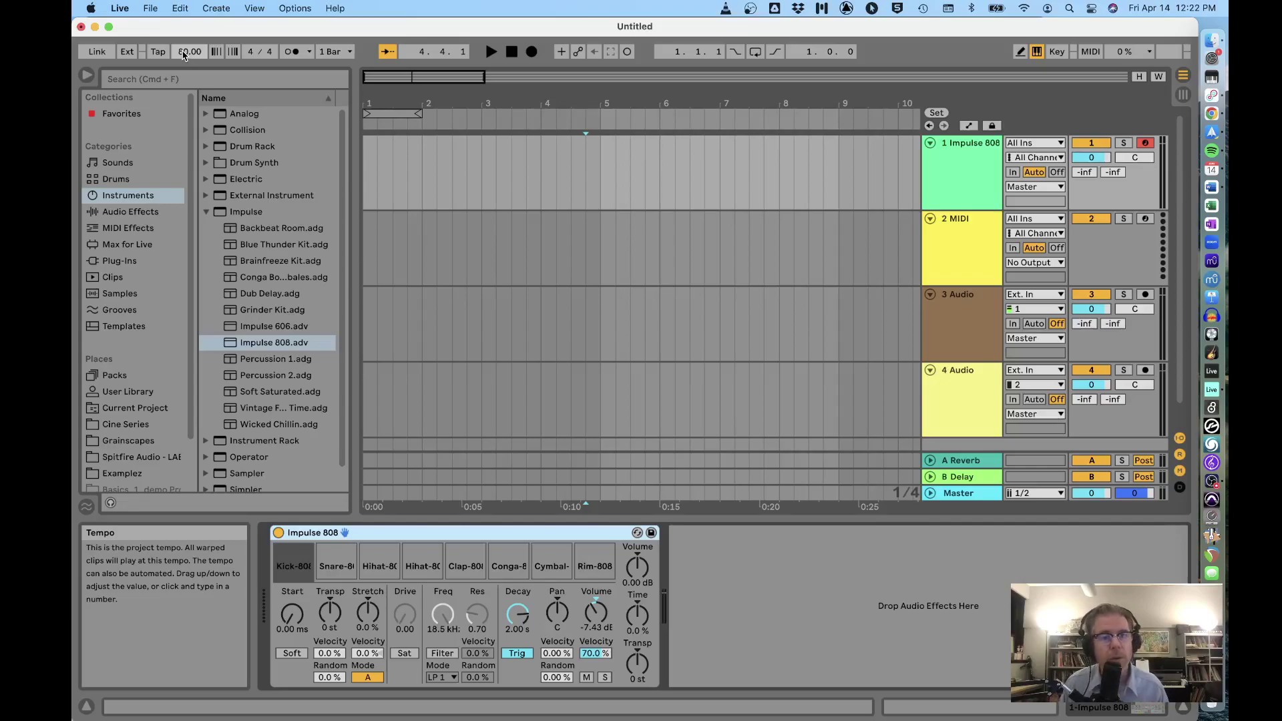
pyautogui.click(179, 9)
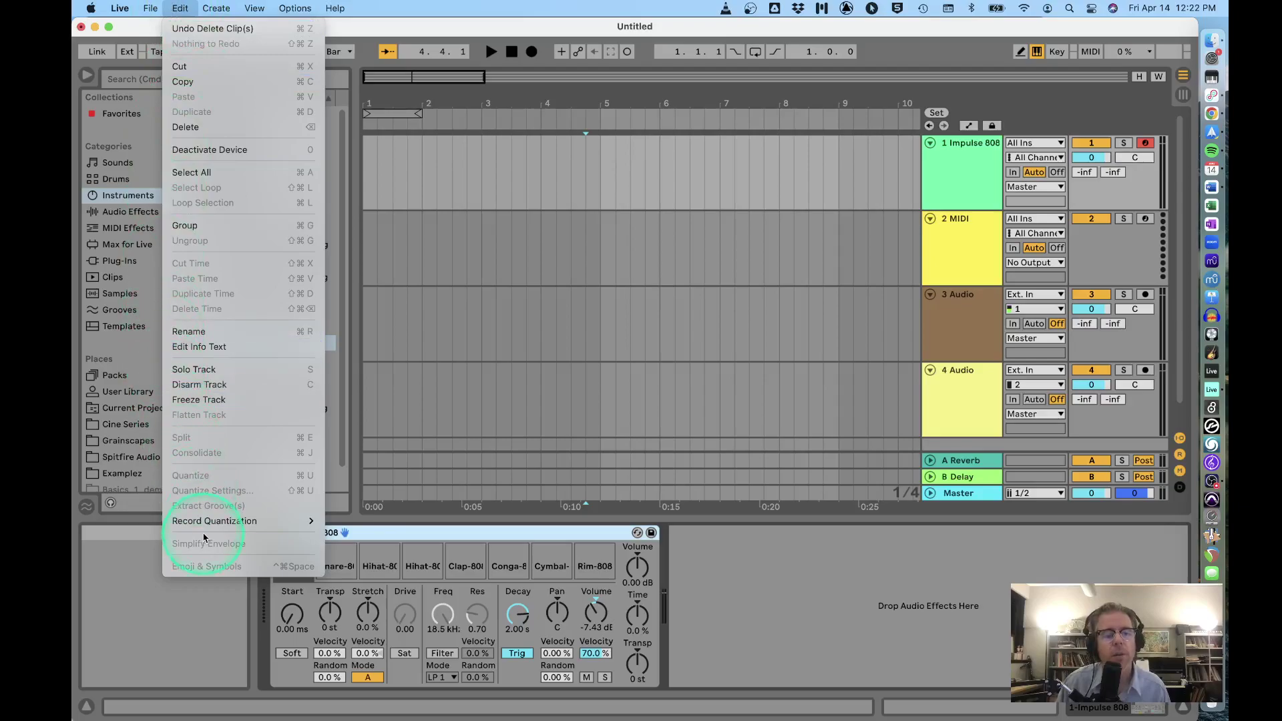
# Set Record Quantization in the Edit menu to Sixteenth-Note Quantization.
pyautogui.moveTo(205, 527)
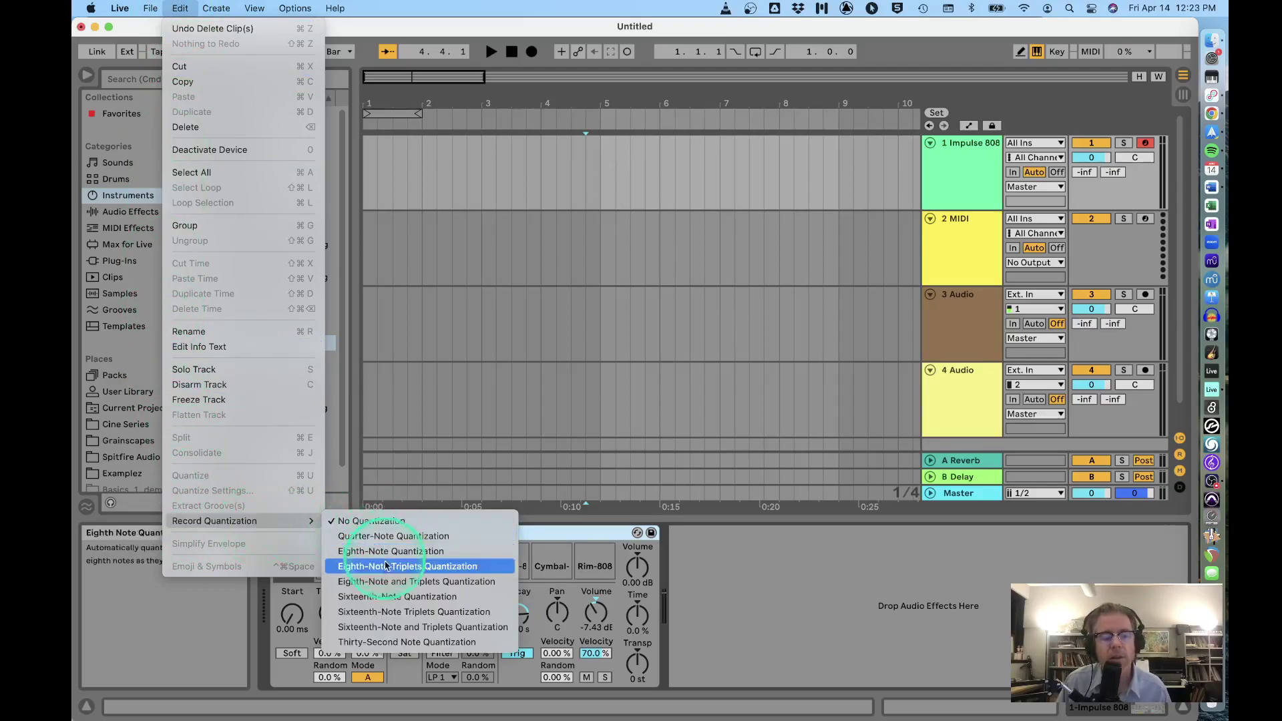
pyautogui.click(386, 602)
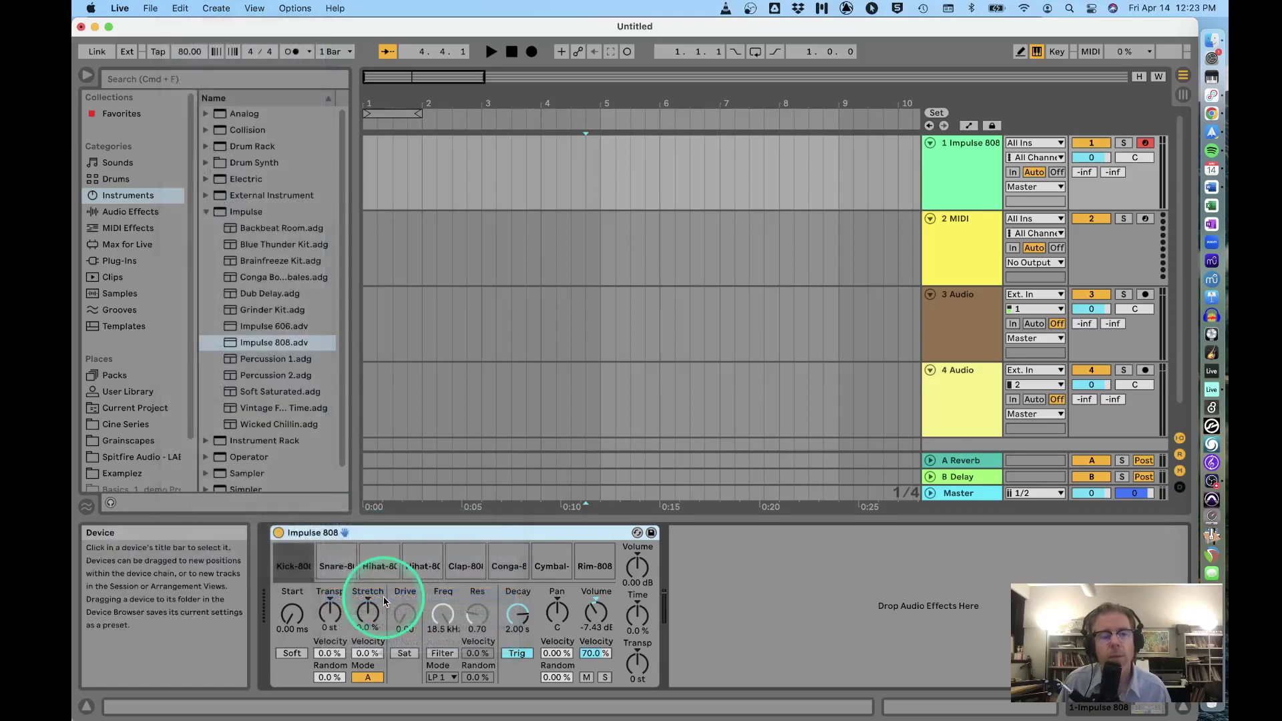
# Set the arrangement loop brace over bar 1 and switch arrangement looping on.
pyautogui.moveTo(412, 275); pyautogui.dragTo(422, 171)
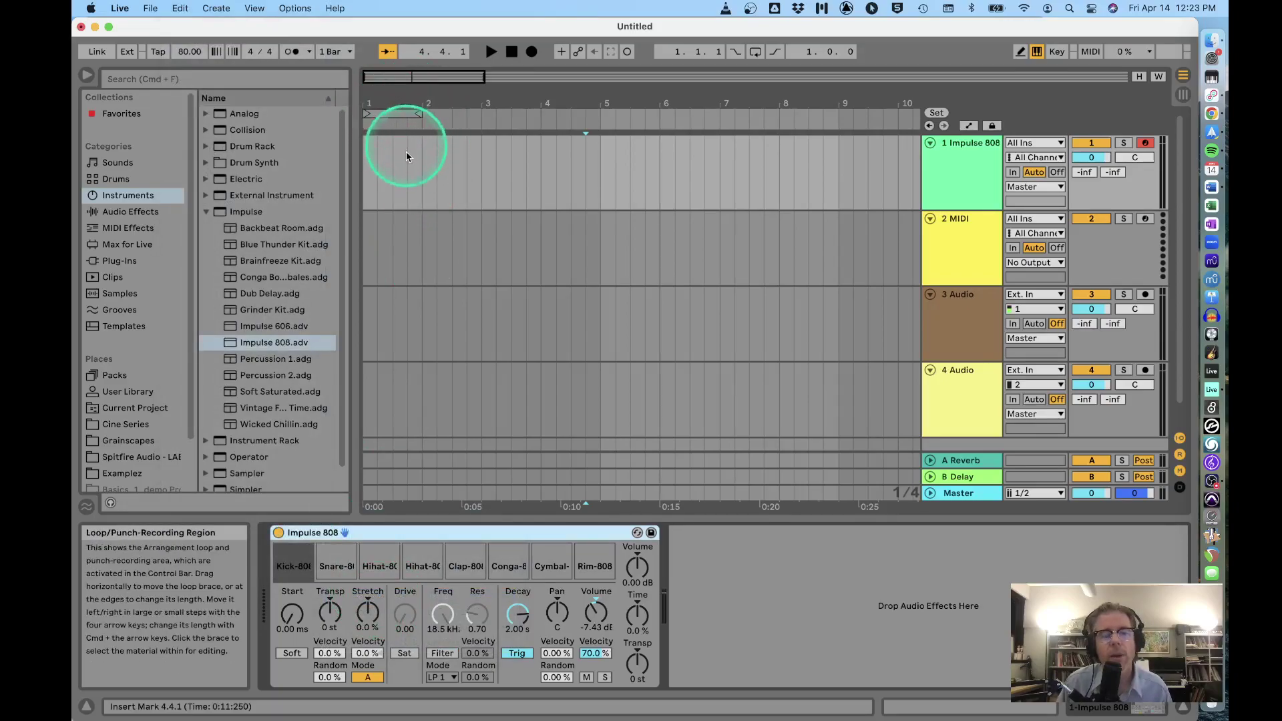
pyautogui.click(386, 112)
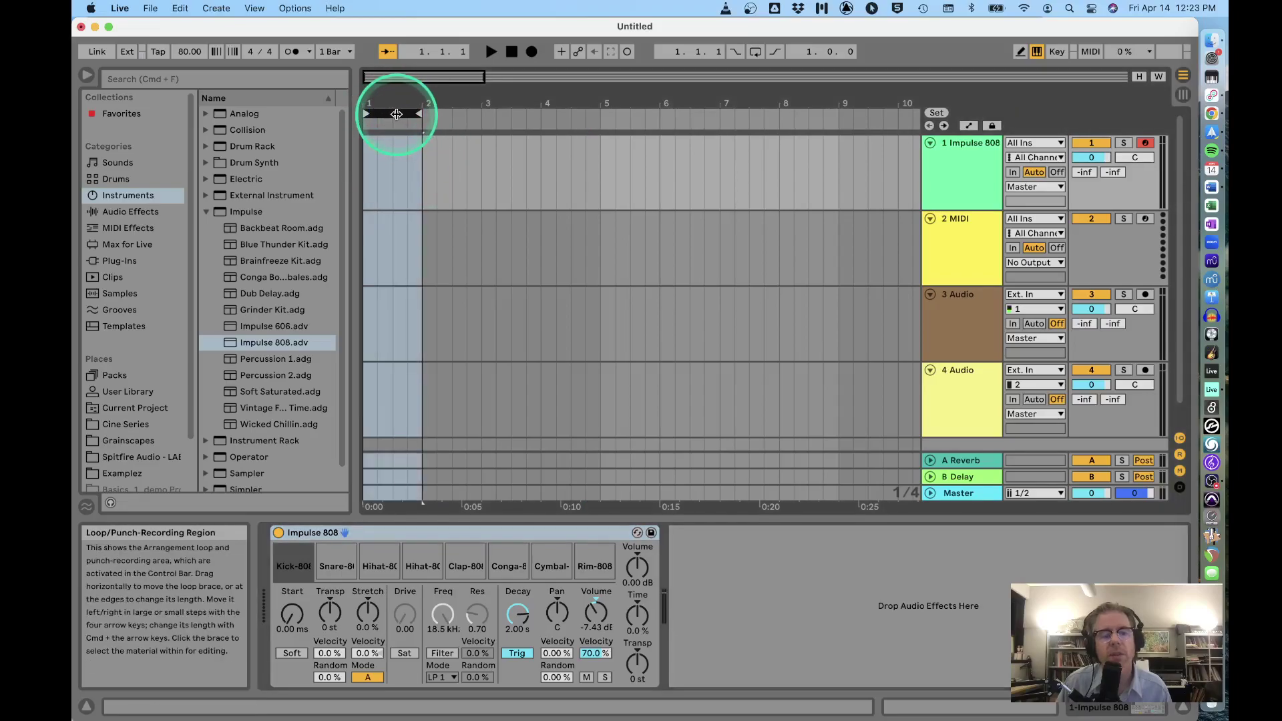
pyautogui.click(756, 52)
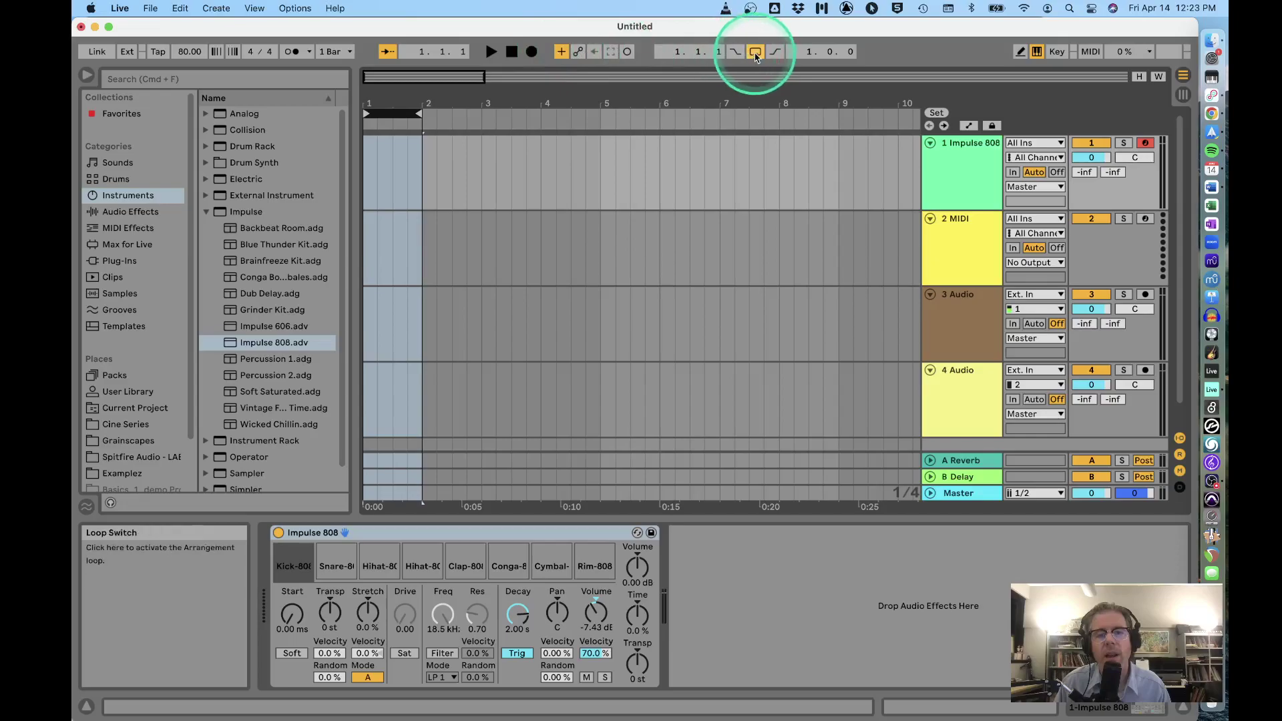
# Loop-record a one-bar drum pattern on the Impulse 808 track and set its volume to -1.5 dB.
pyautogui.click(532, 53)
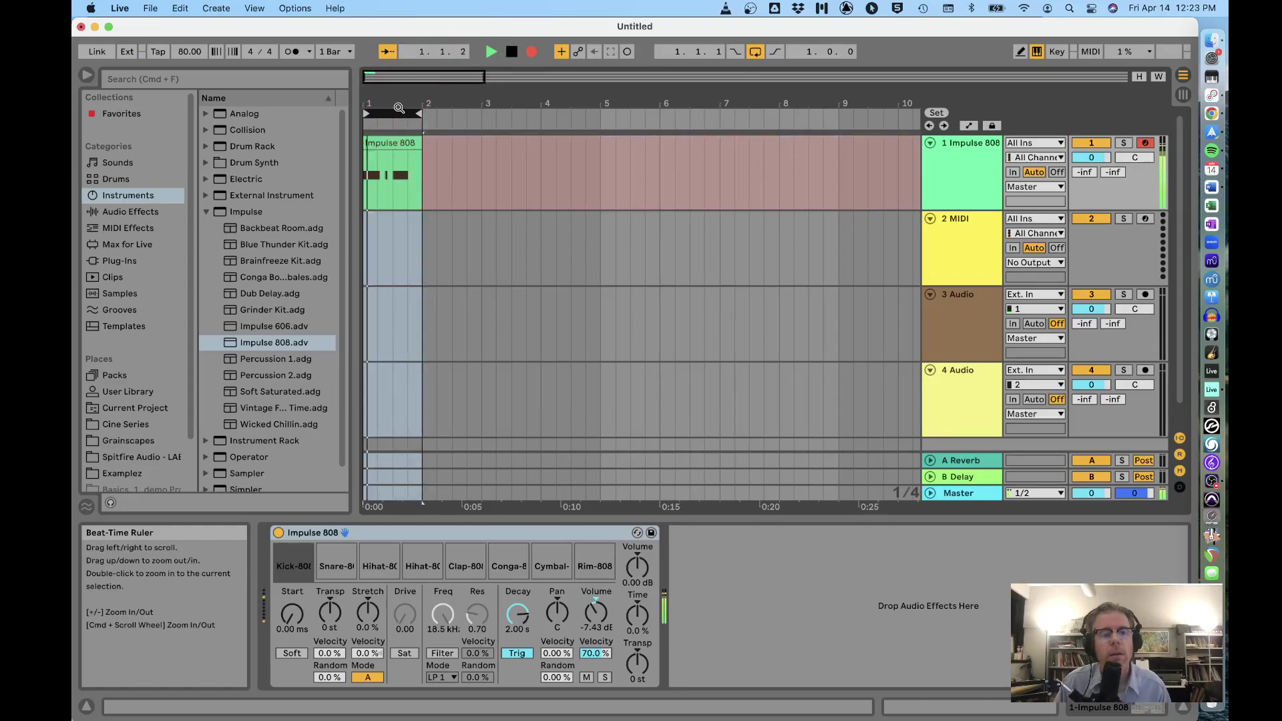
pyautogui.moveTo(393, 86); pyautogui.dragTo(401, 102)
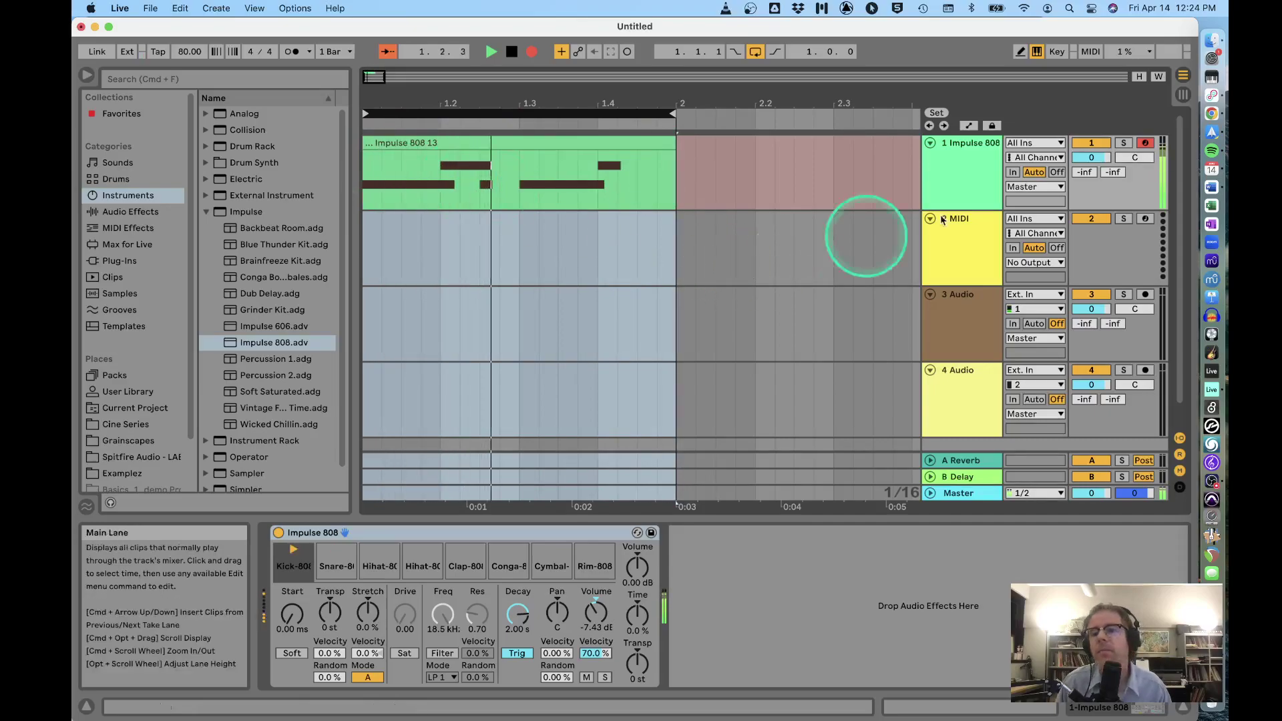
pyautogui.moveTo(1091, 158); pyautogui.dragTo(1102, 156)
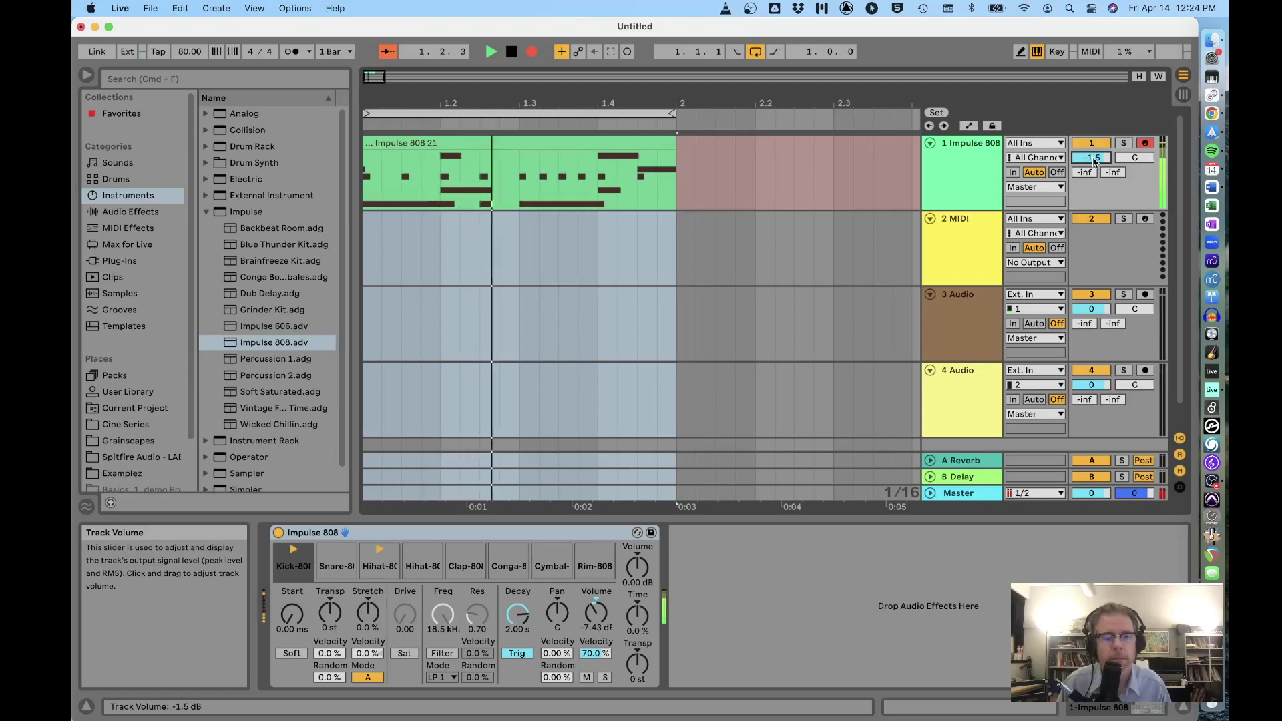
# Stop recording, select the new Impulse 808 22 clip and zoom out to bars 1–5.
pyautogui.click(1085, 159)
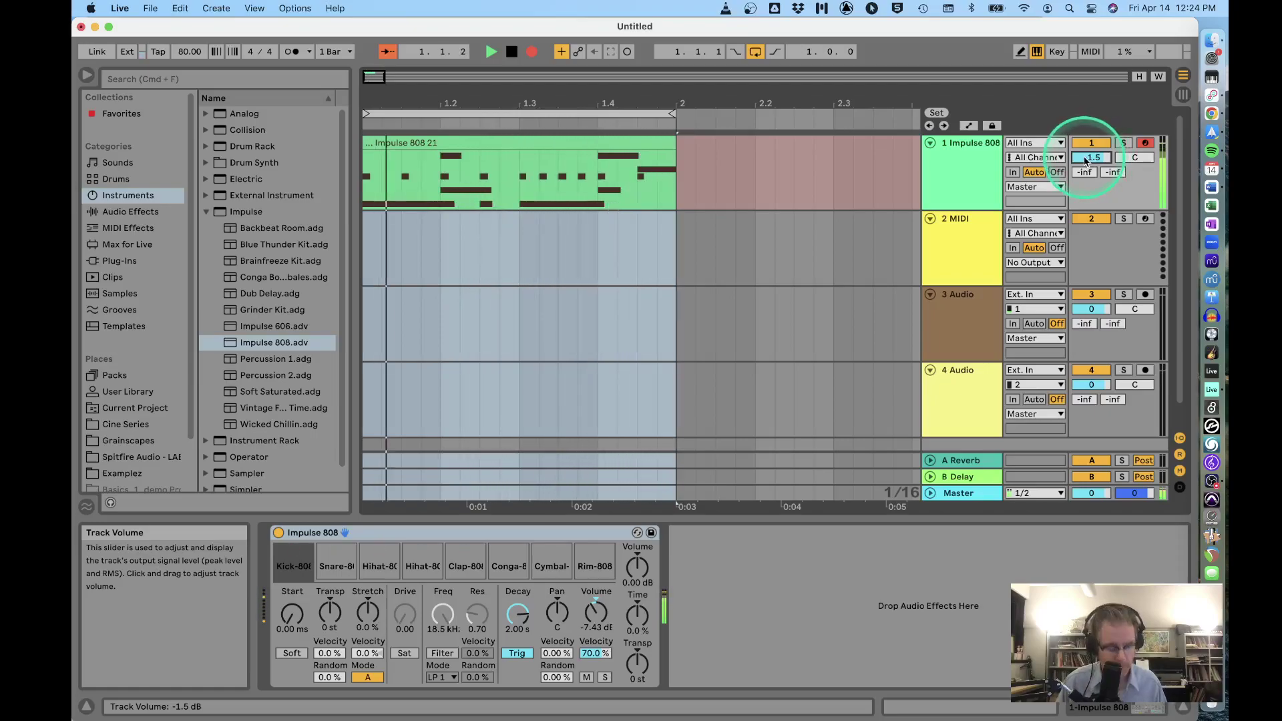
pyautogui.press('space')
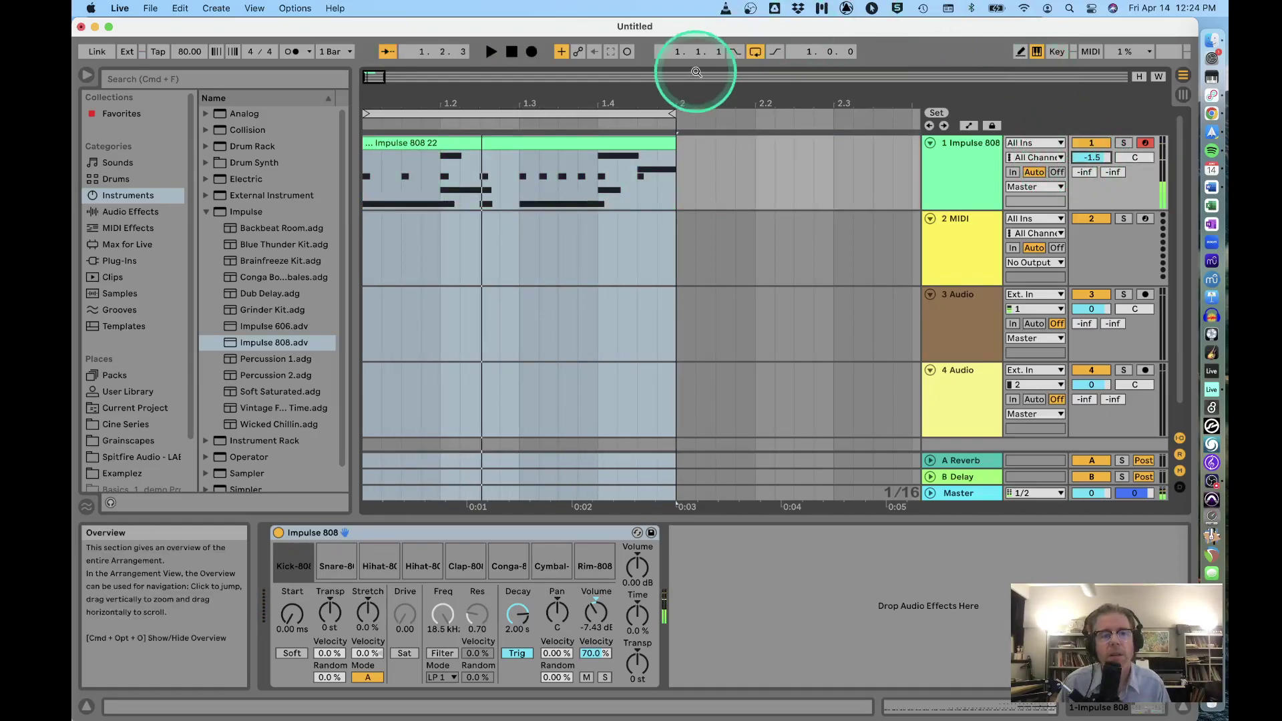
pyautogui.click(454, 156)
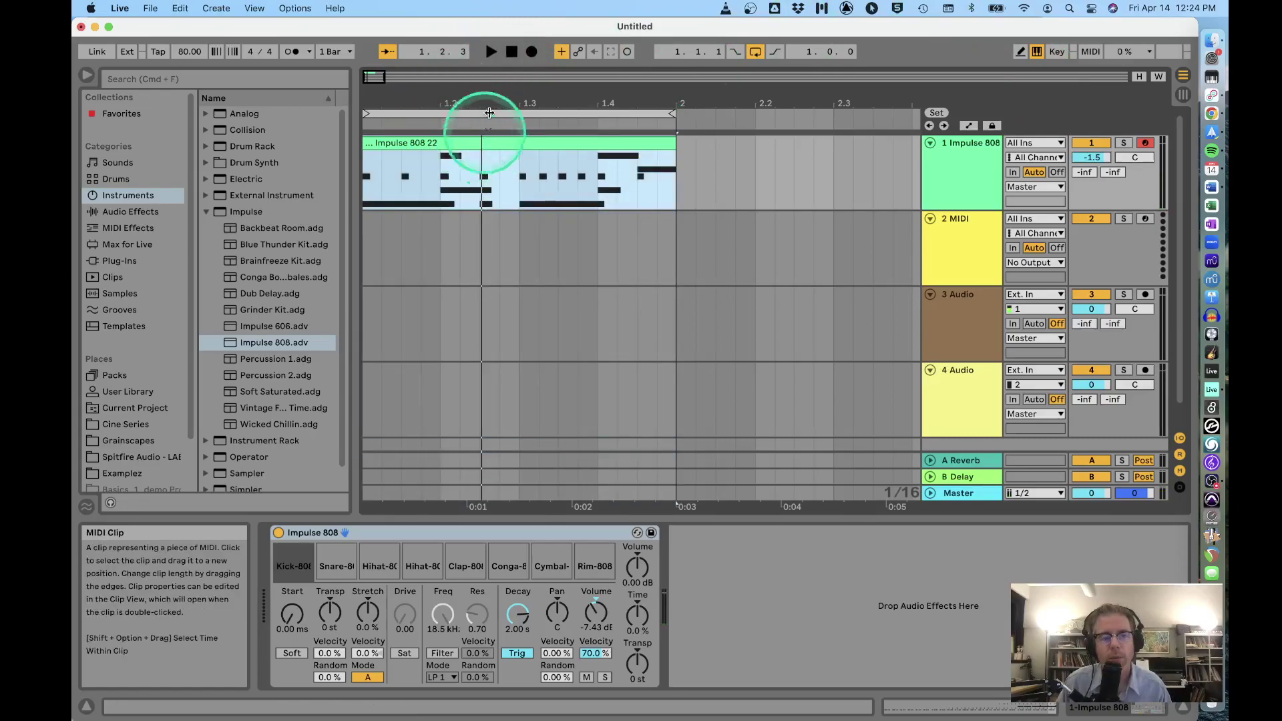
pyautogui.moveTo(491, 108); pyautogui.dragTo(498, 90)
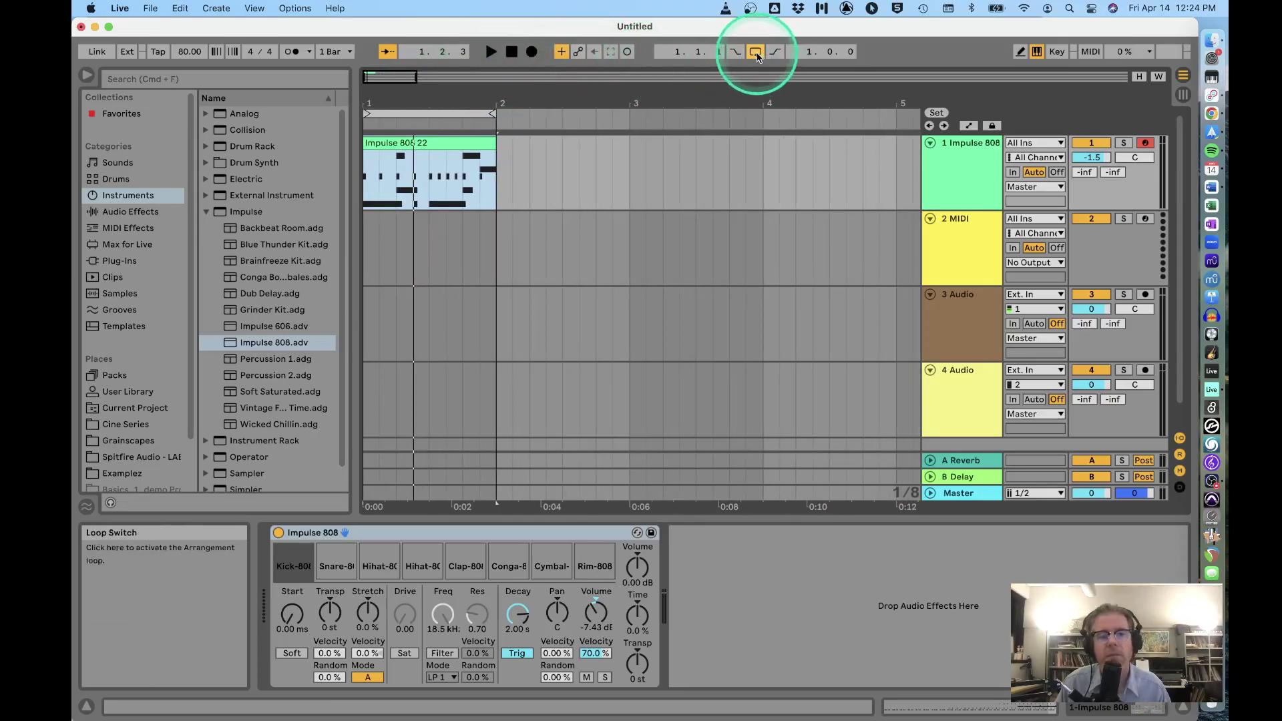
# Show the Impulse 808 22 clip's drum notes in Clip View and turn on its Loop.
pyautogui.doubleClick(441, 144)
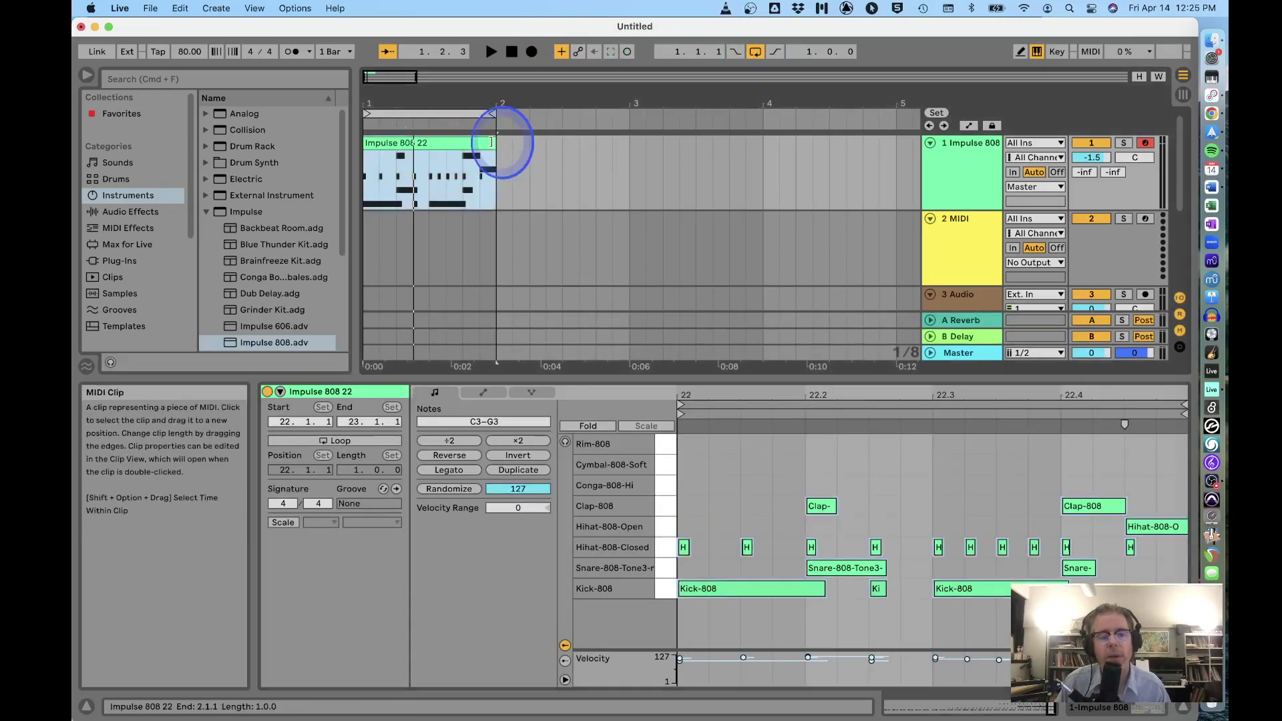
pyautogui.moveTo(493, 143)
pyautogui.mouseDown()
pyautogui.moveTo(779, 163)
pyautogui.moveTo(509, 158)
pyautogui.mouseUp()
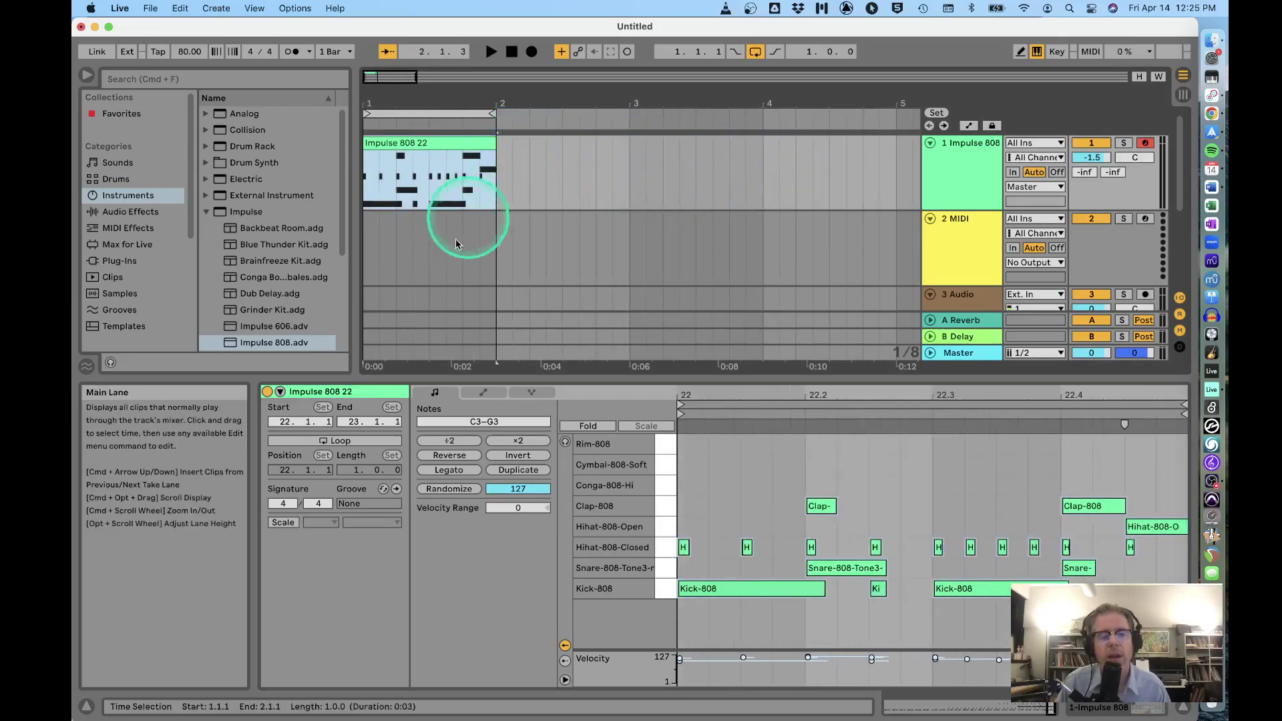
pyautogui.click(341, 441)
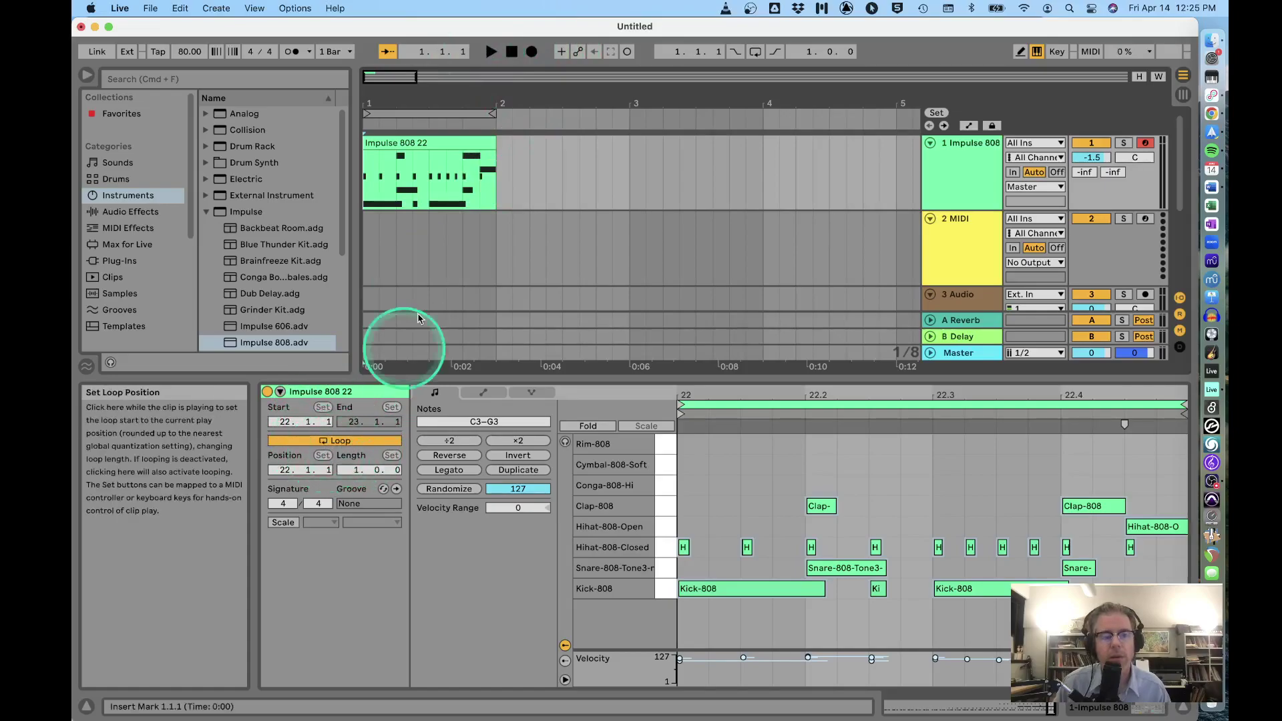
# Stretch the Impulse 808 22 clip to four bars (bars 1–5) and play it from the start.
pyautogui.moveTo(495, 140); pyautogui.dragTo(886, 148)
pyautogui.click(513, 52)
pyautogui.click(499, 53)
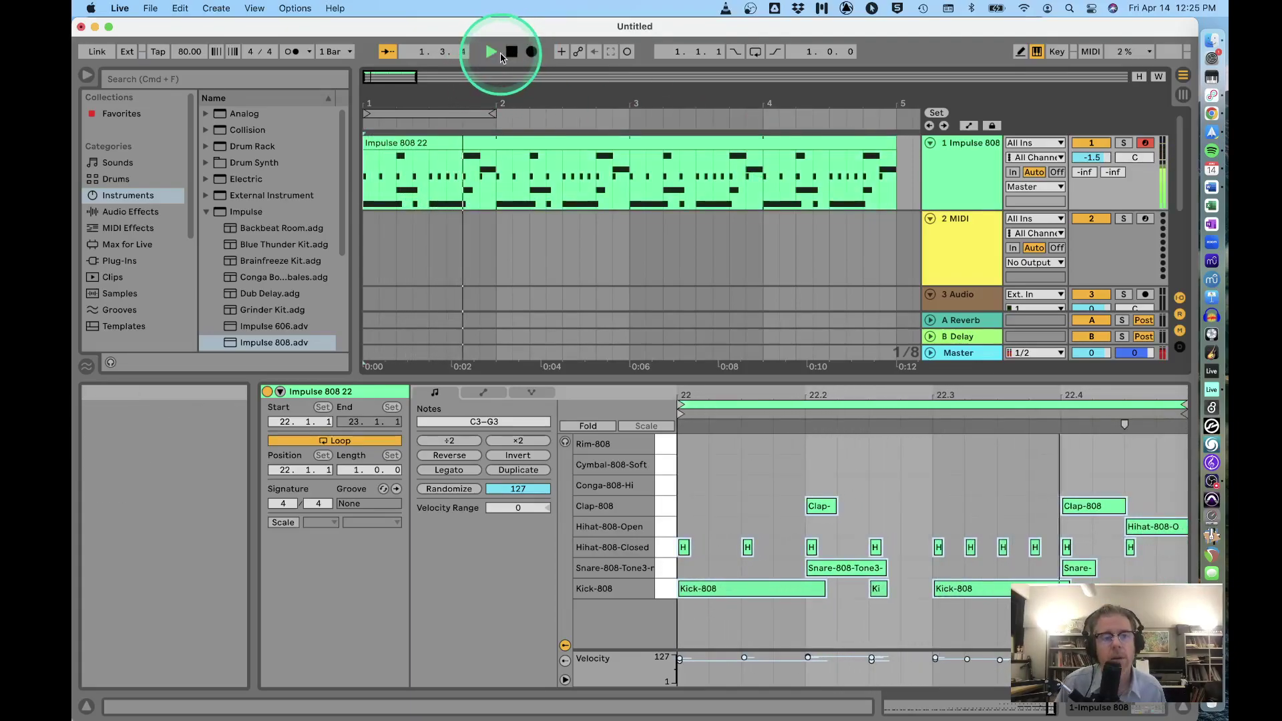
pyautogui.click(418, 140)
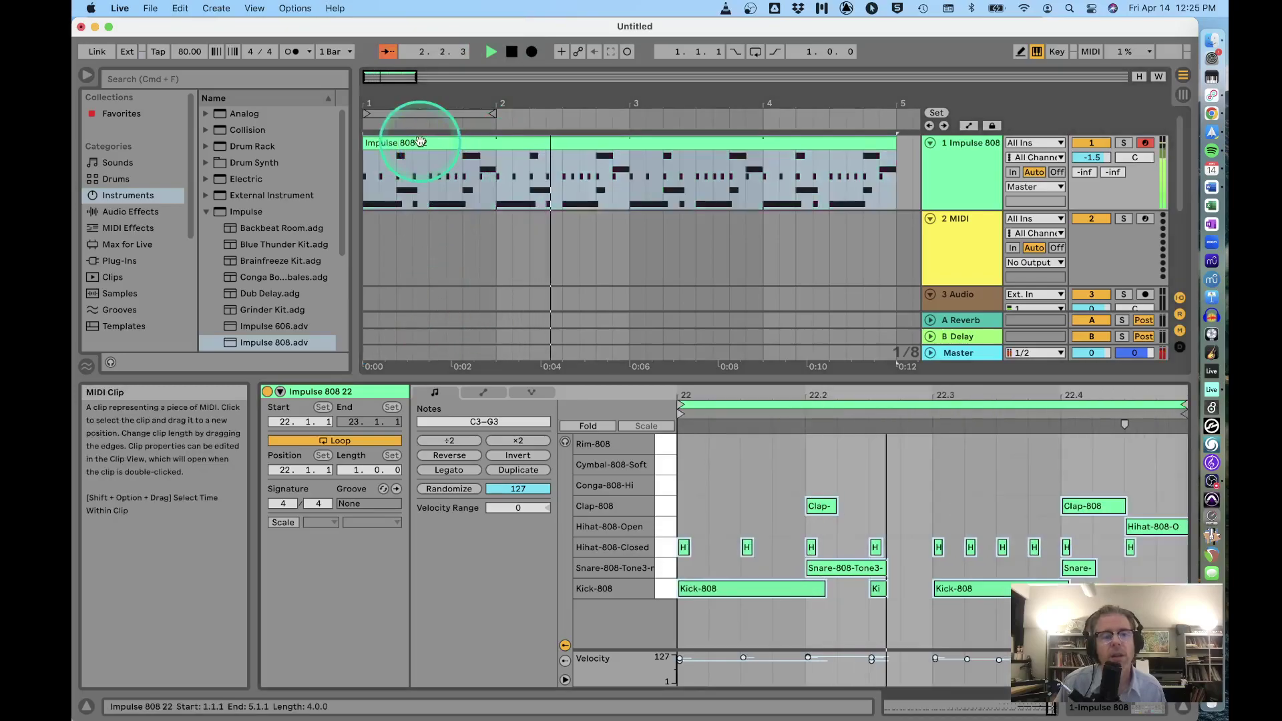
# Delete the clap hits on beats 2 and 4 and add four Conga-808-Hi notes from 22.2 to 22.3.4.
pyautogui.doubleClick(813, 506)
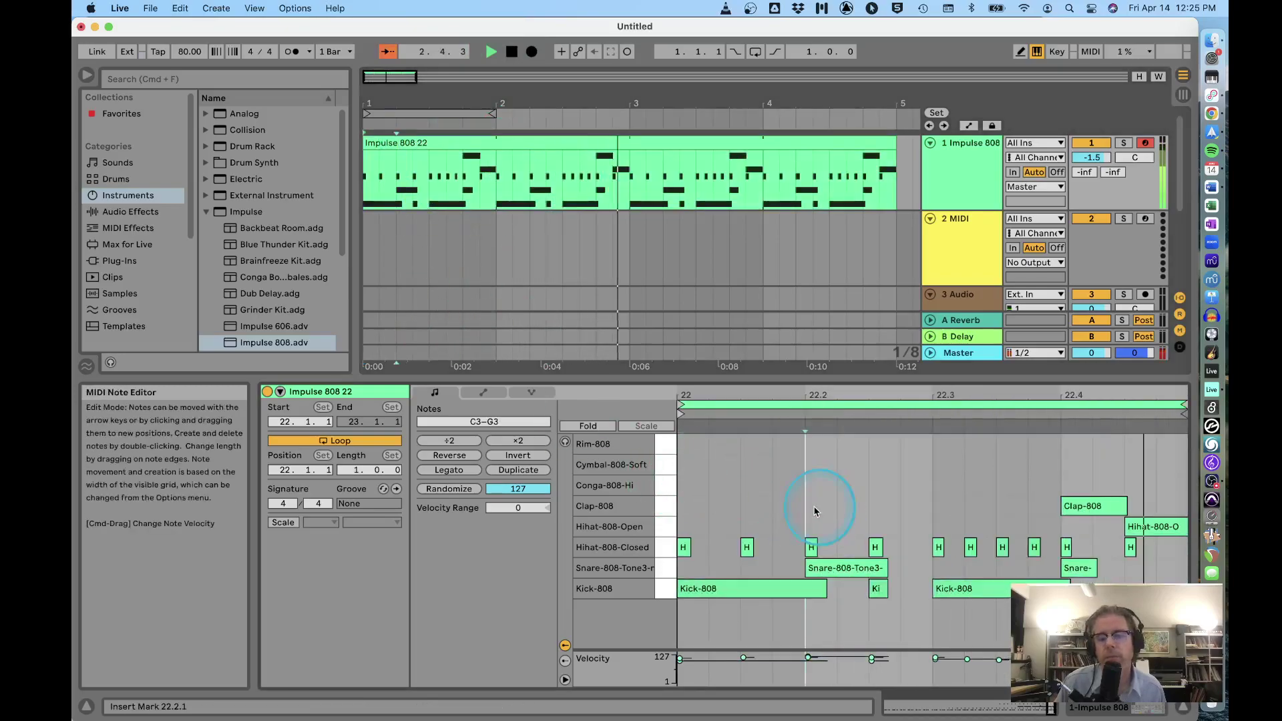
pyautogui.doubleClick(1092, 506)
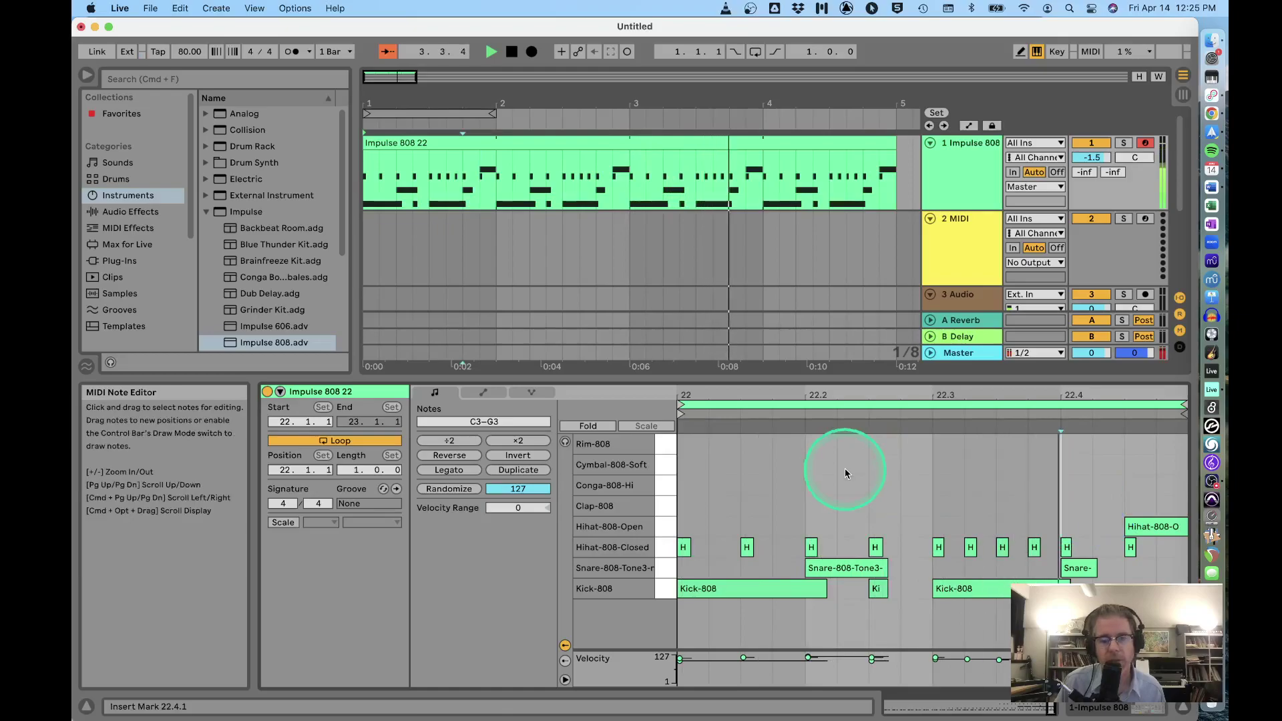
pyautogui.doubleClick(820, 486)
pyautogui.doubleClick(883, 486)
pyautogui.doubleClick(979, 486)
pyautogui.doubleClick(1042, 486)
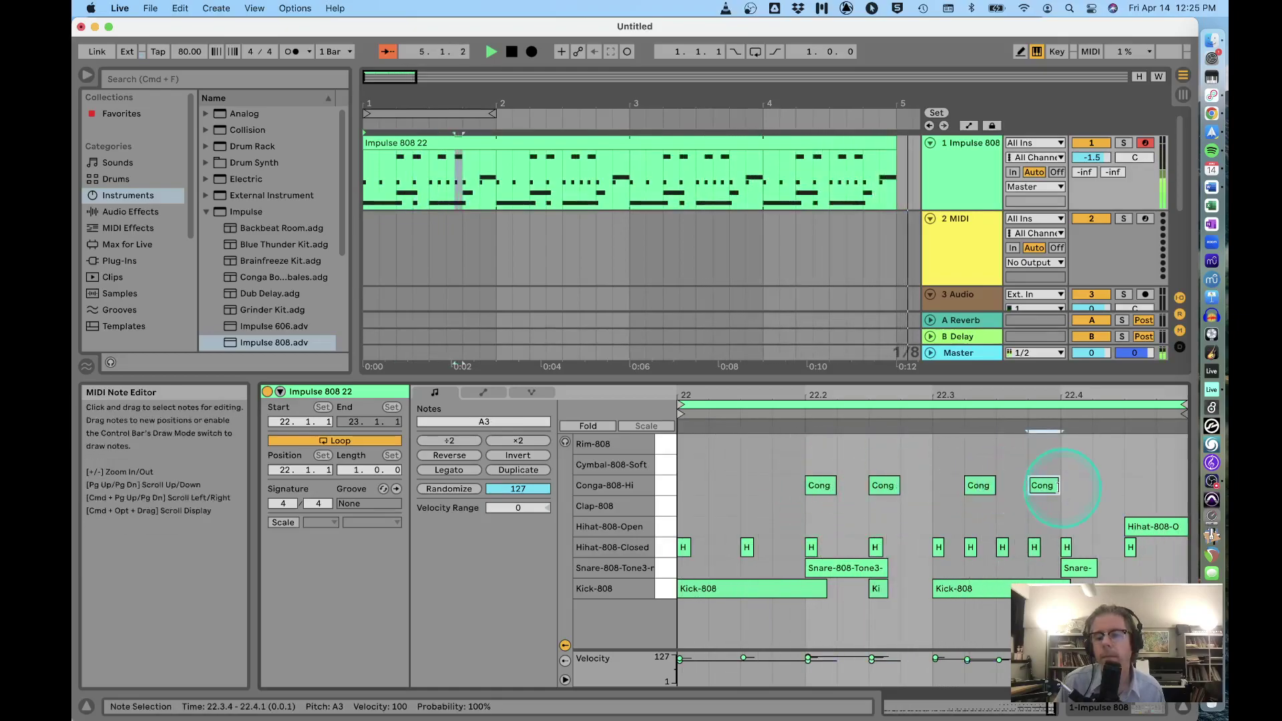
# Play the edited four-bar loop, then stop and return the song position to 1.1.1.
pyautogui.click(728, 200)
pyautogui.click(492, 52)
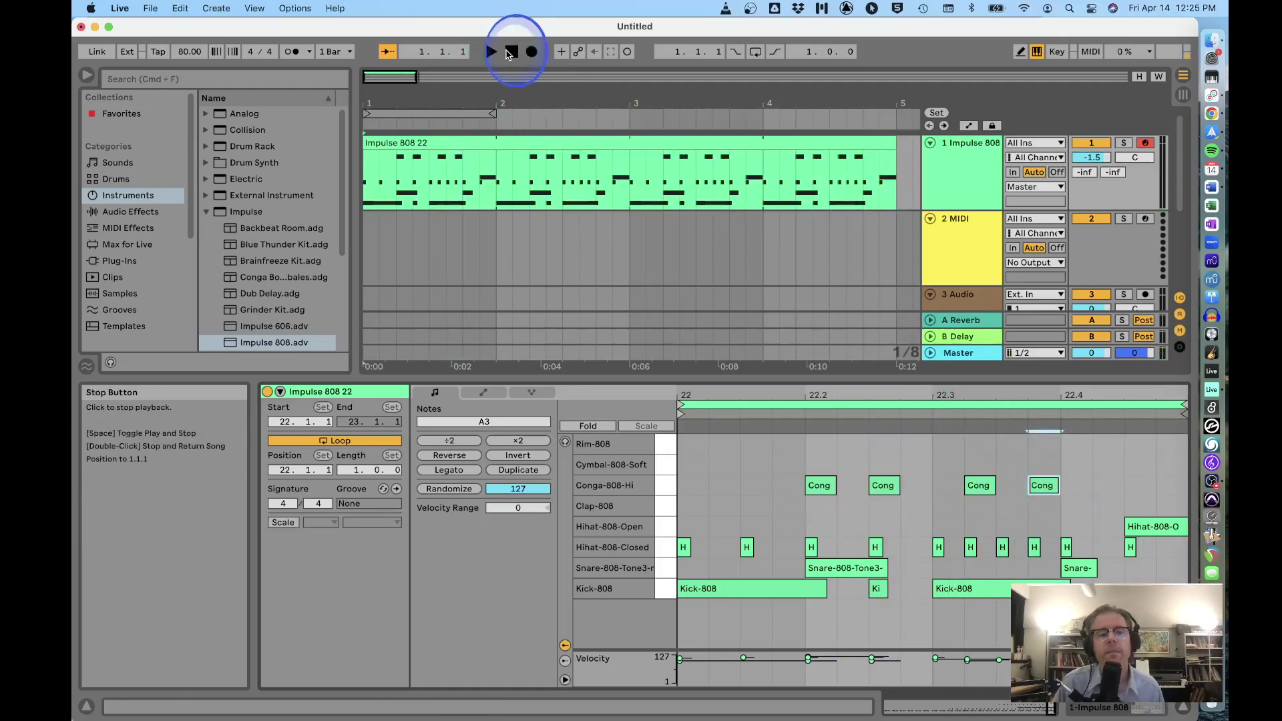
pyautogui.click(640, 346)
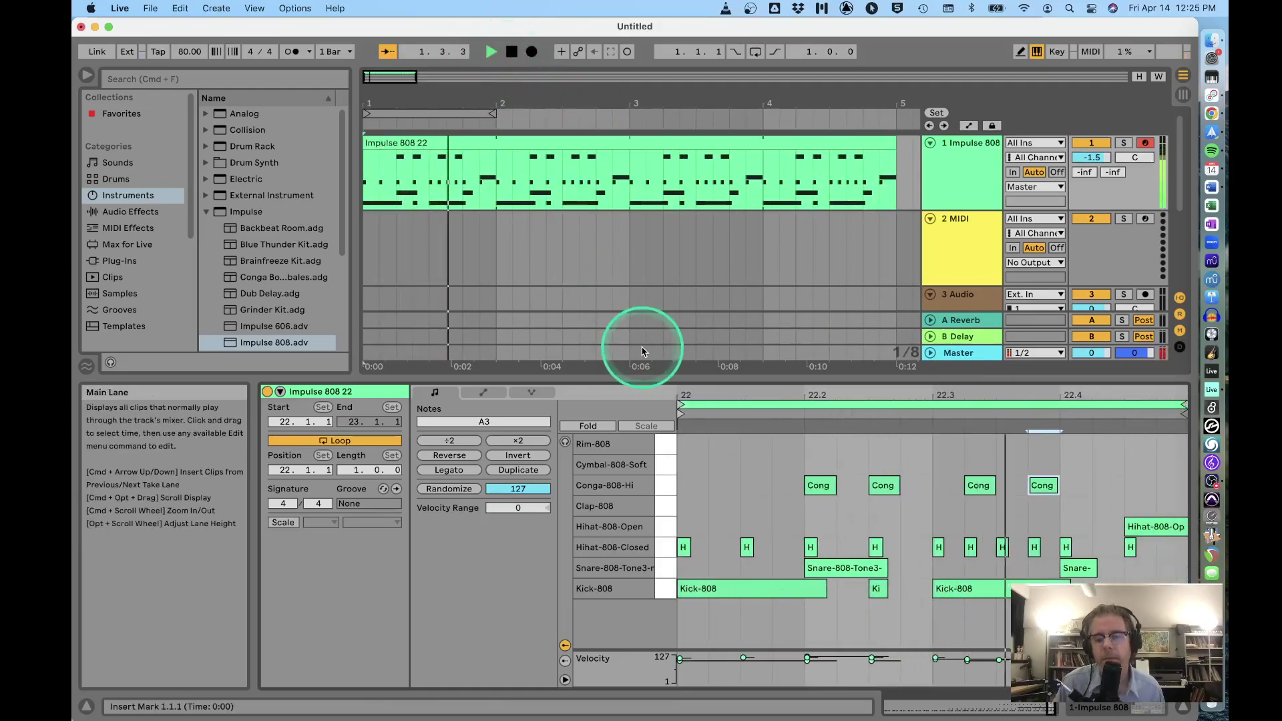
pyautogui.press('space')
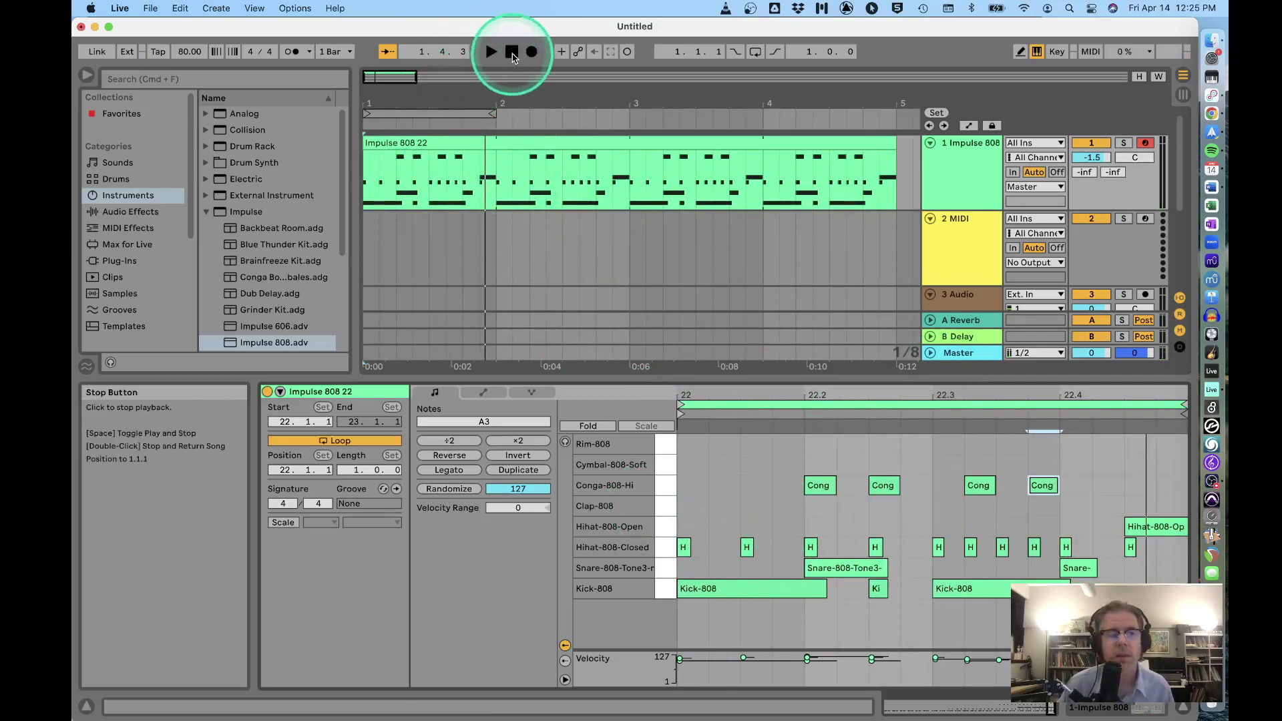
pyautogui.click(513, 56)
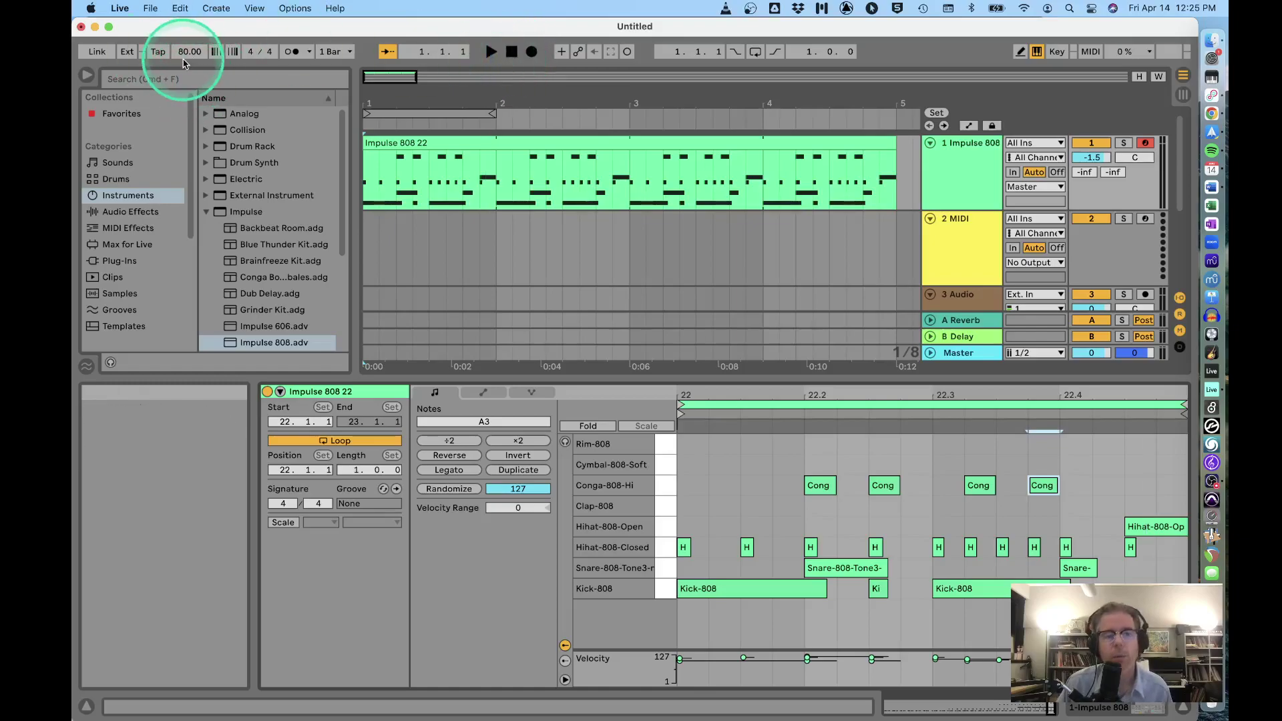
pyautogui.click(513, 56)
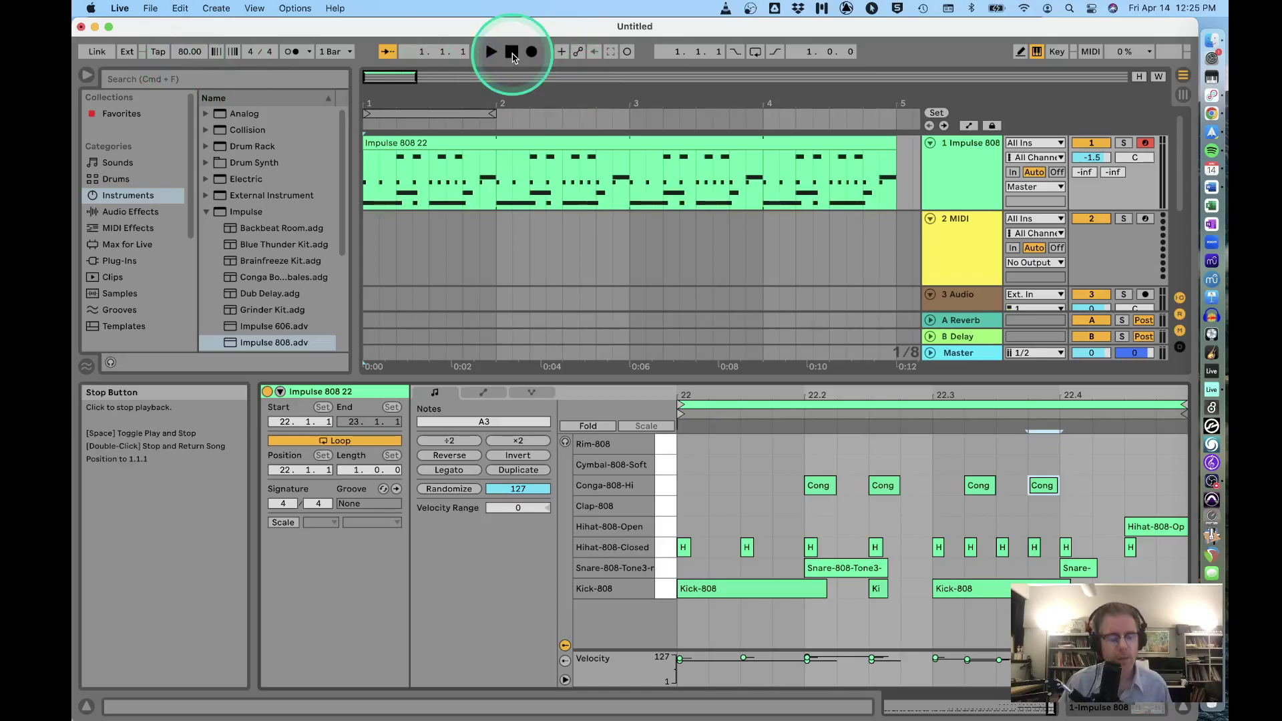